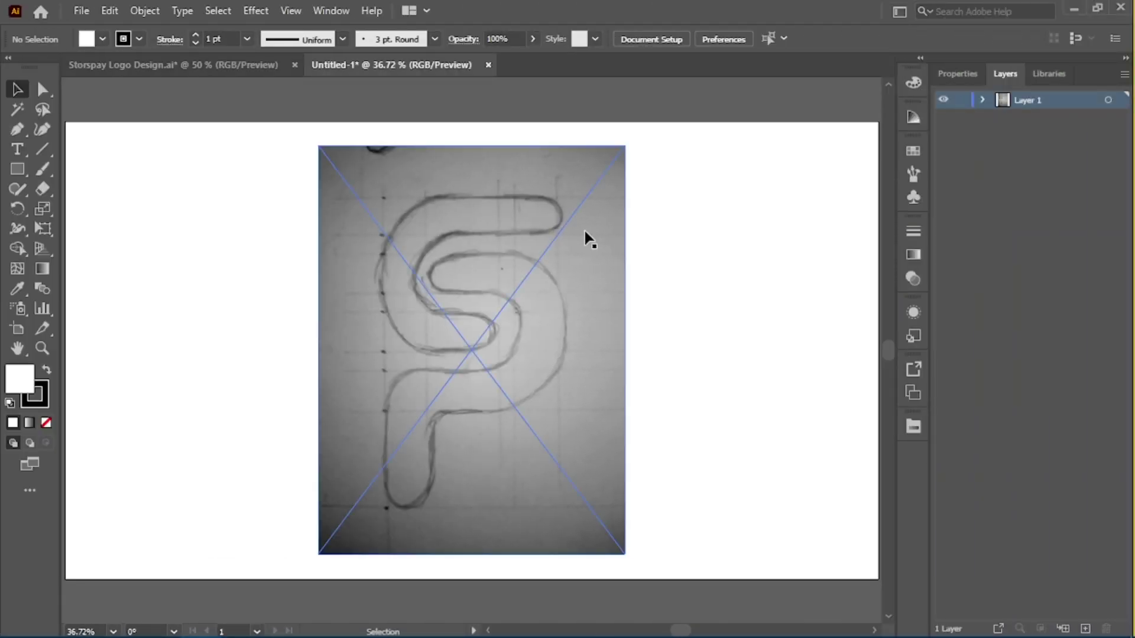
Select the placed SP pencil sketch image on the artboard
left_click(590, 239)
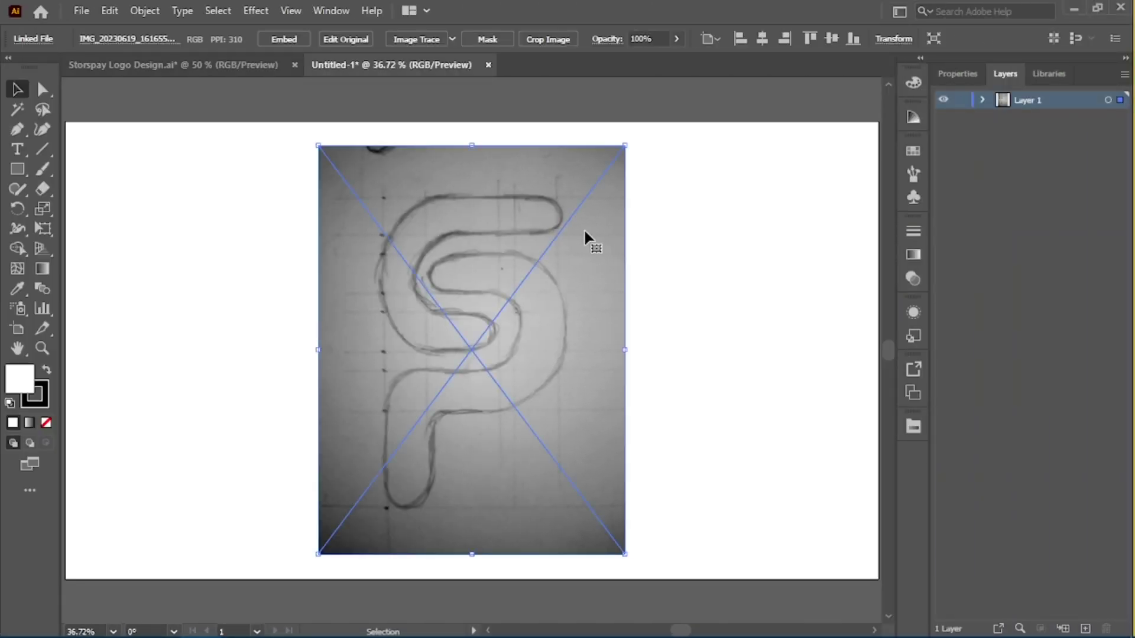
Set Layer 1 to dim images to 50% so the sketch appears faded
double_click(1073, 105)
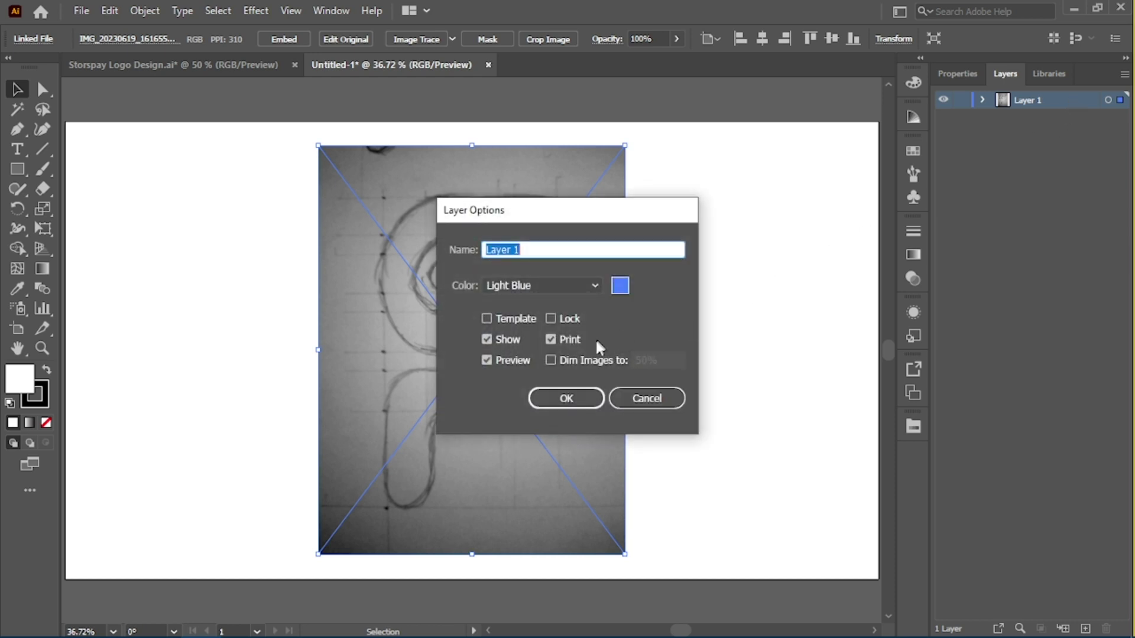
left_click(570, 368)
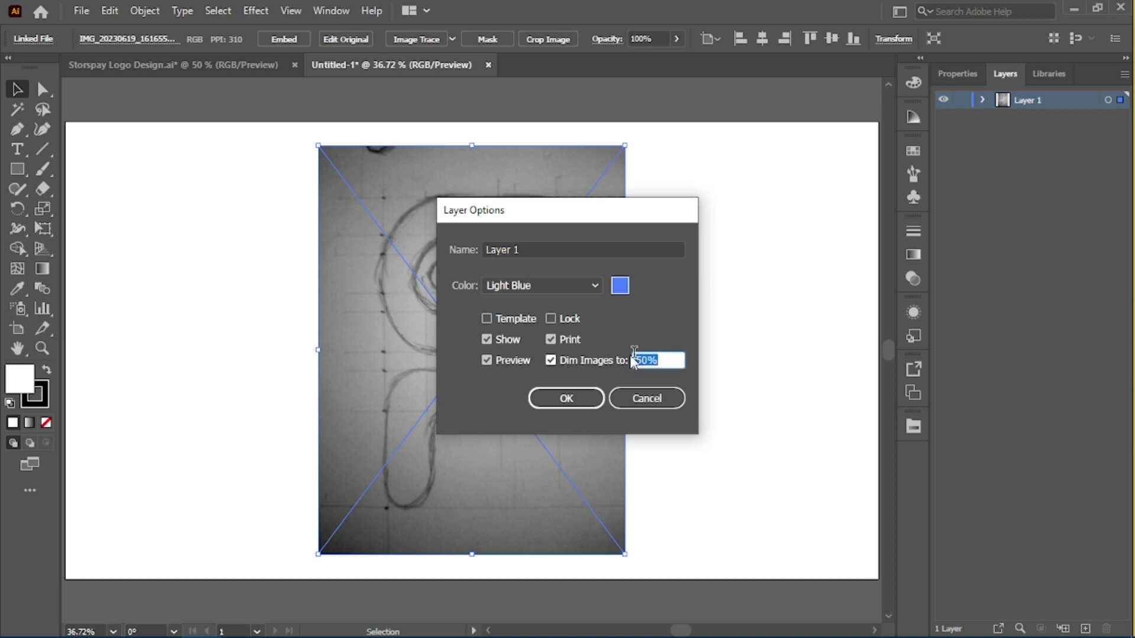
type("50")
left_click(566, 398)
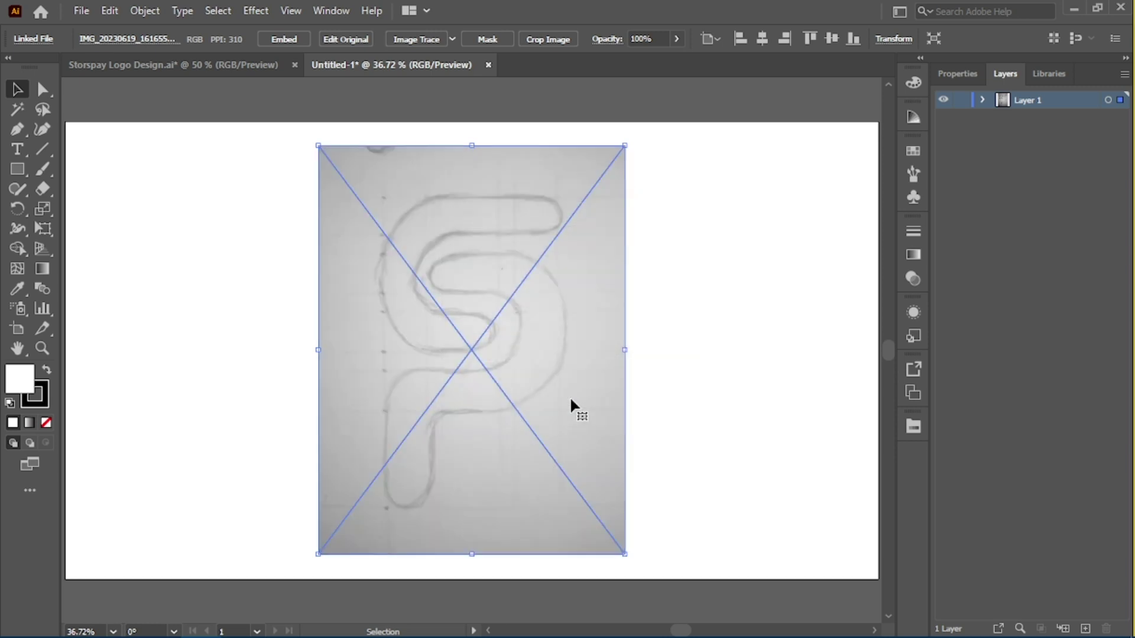
left_click(701, 318)
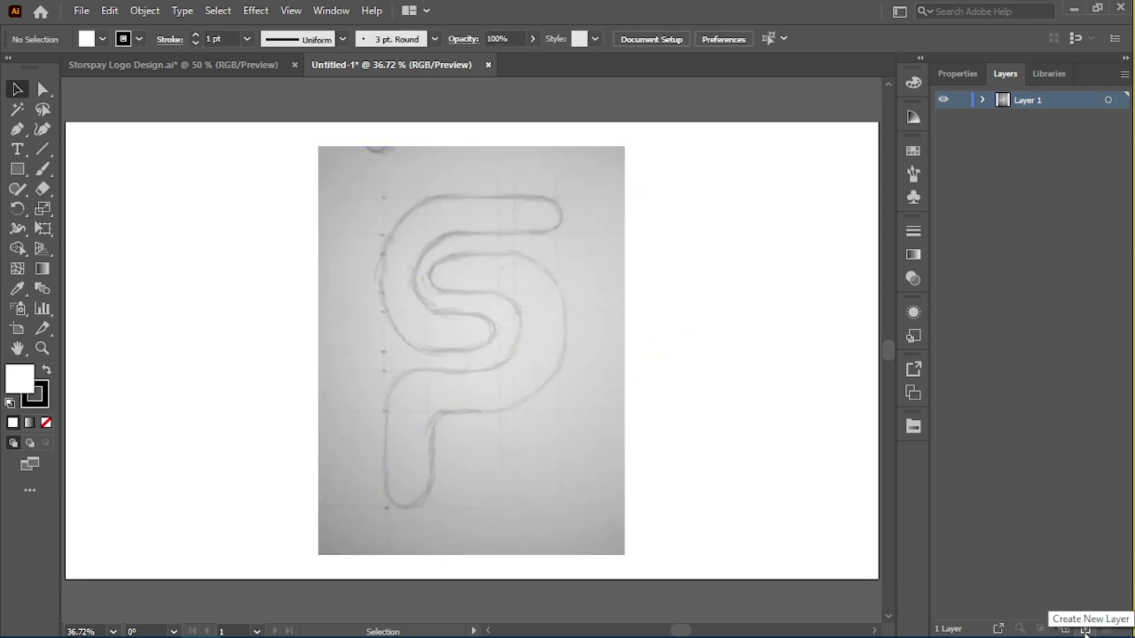
Add a new layer and name the bottom layer Sketch and the top layer Grid
left_click(1085, 629)
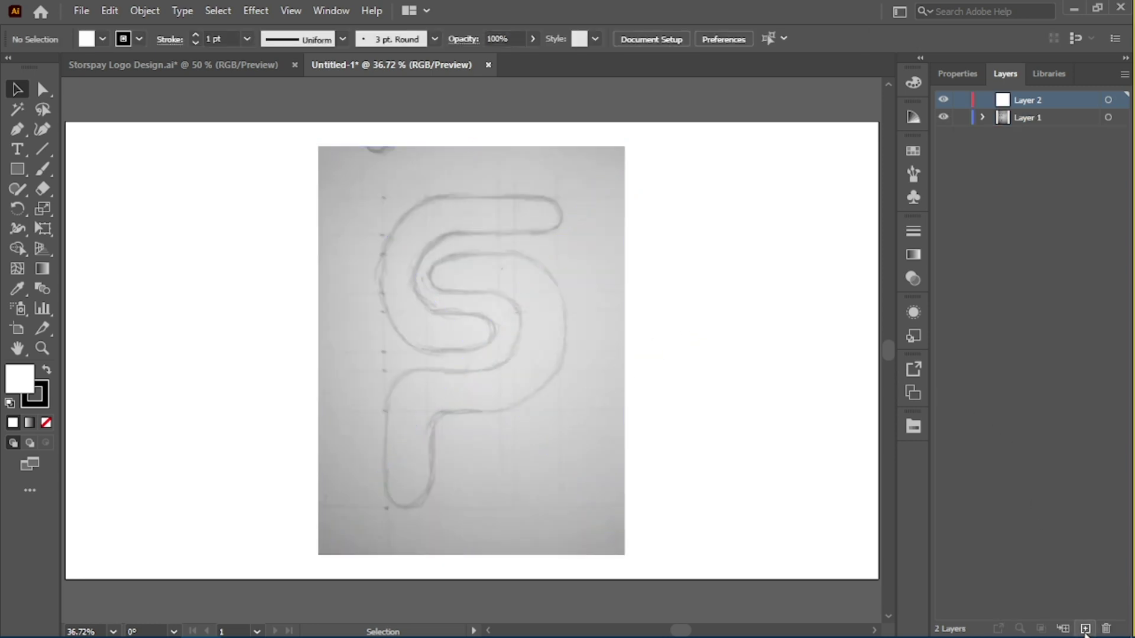
double_click(1039, 117)
type("Sketch")
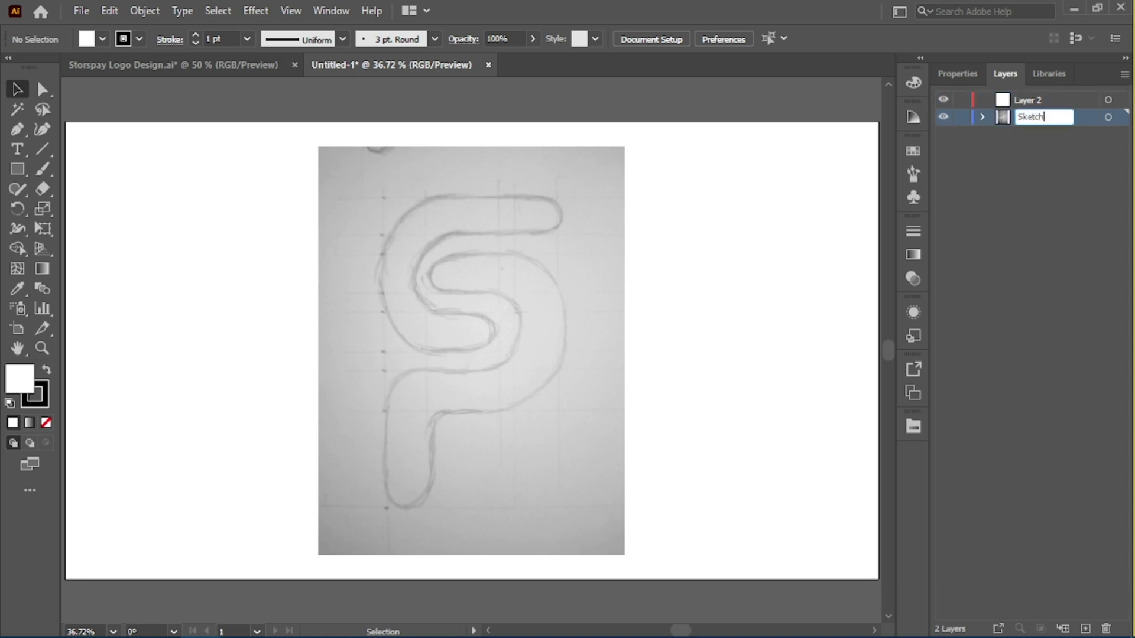
key("Return")
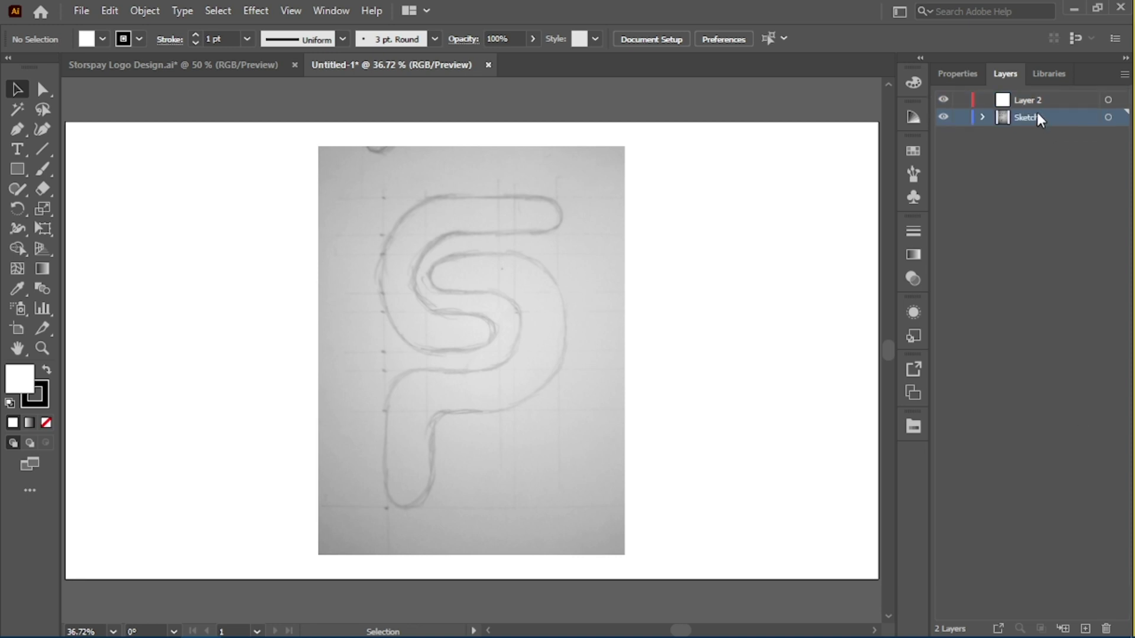
double_click(1033, 100)
type("G")
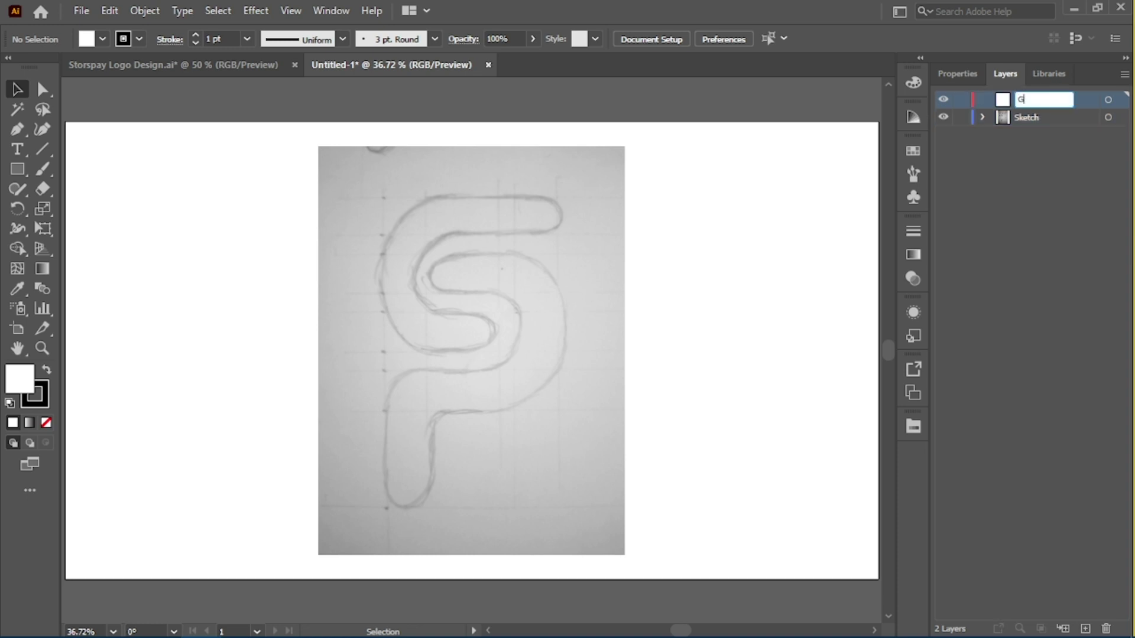
type("rid")
key("Return")
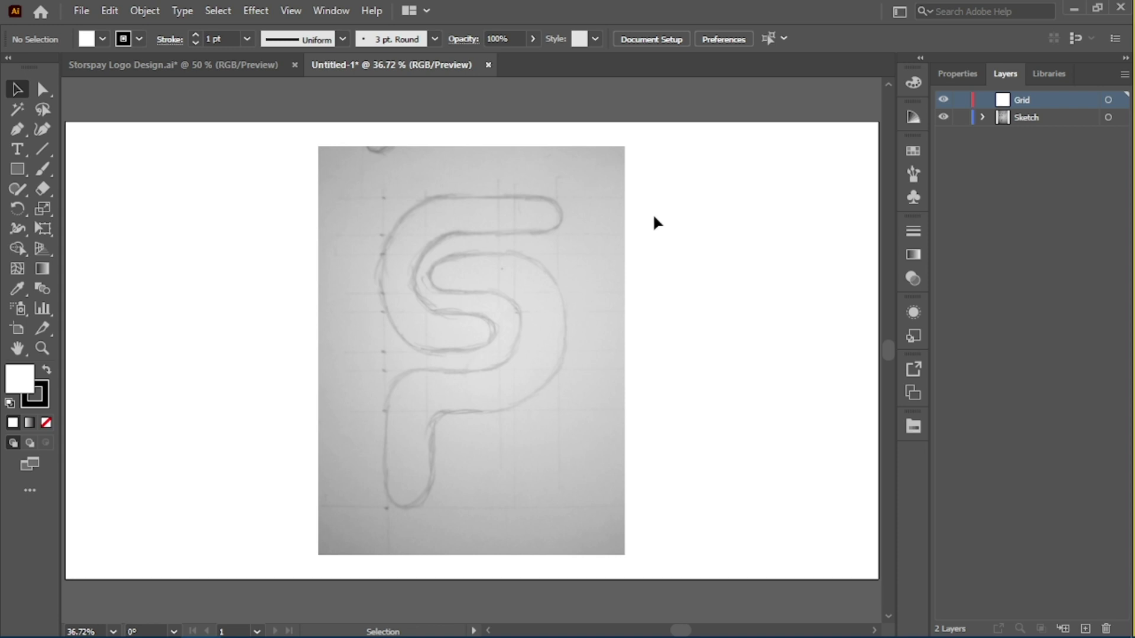
Lock the Sketch layer and set the fill to none for drawing
key("ctrl+equal")
key("ctrl+equal")
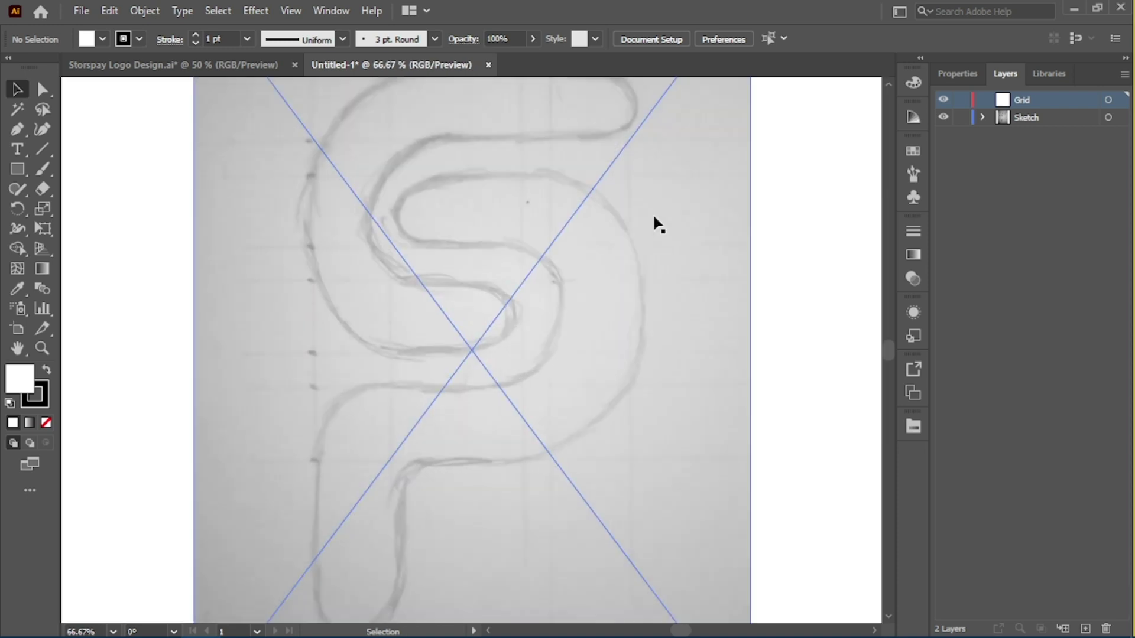
left_click(656, 224)
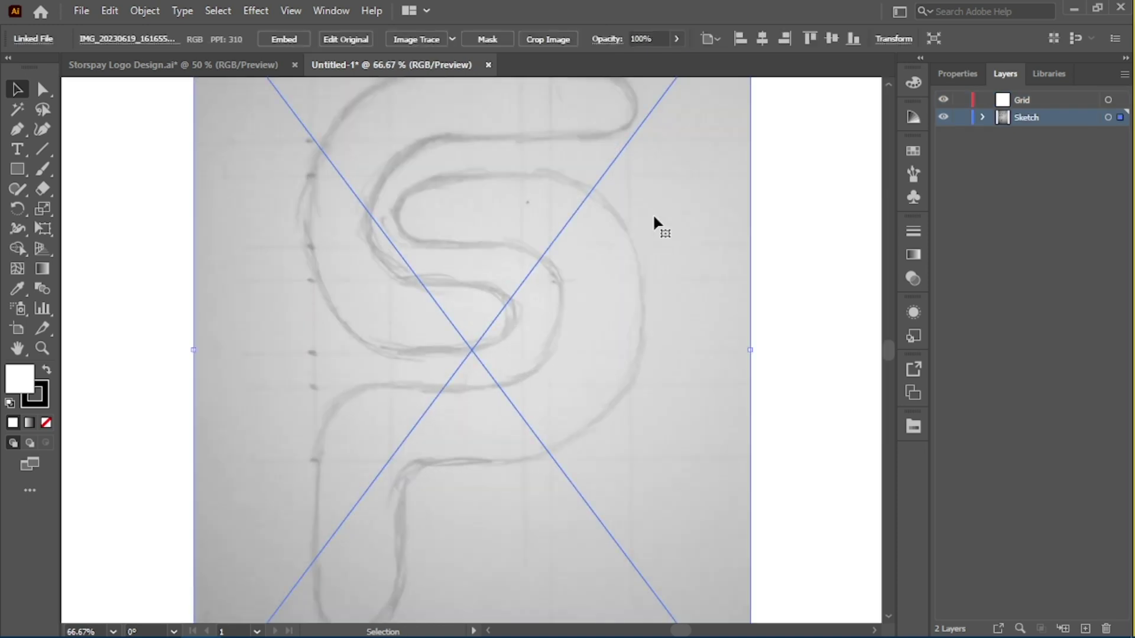
left_click(960, 117)
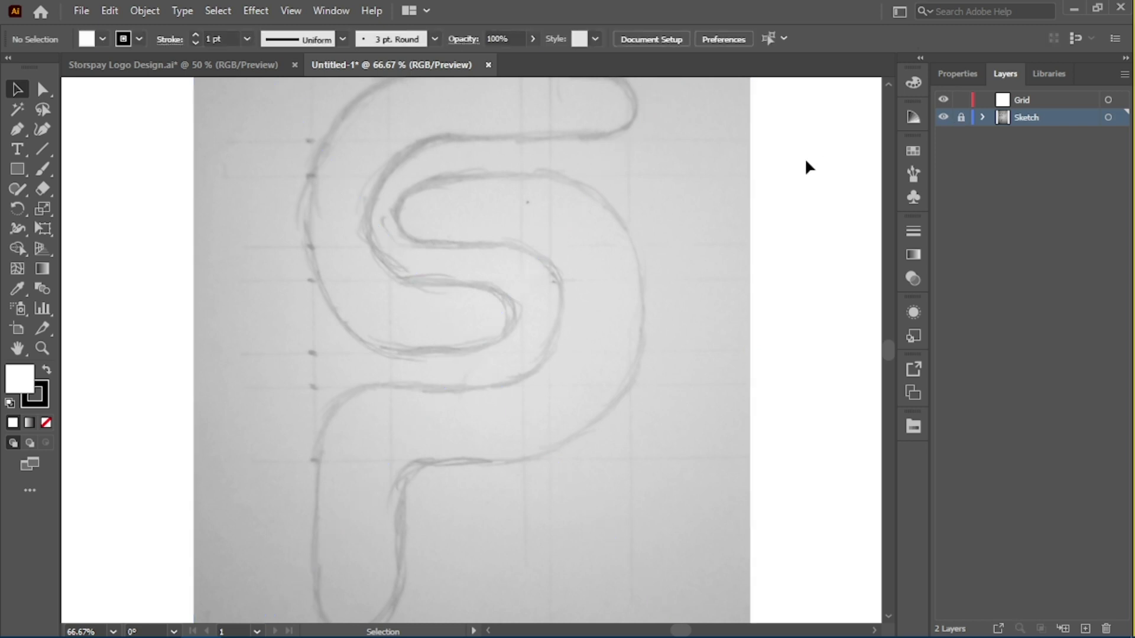
scroll(809, 168, "up", 3)
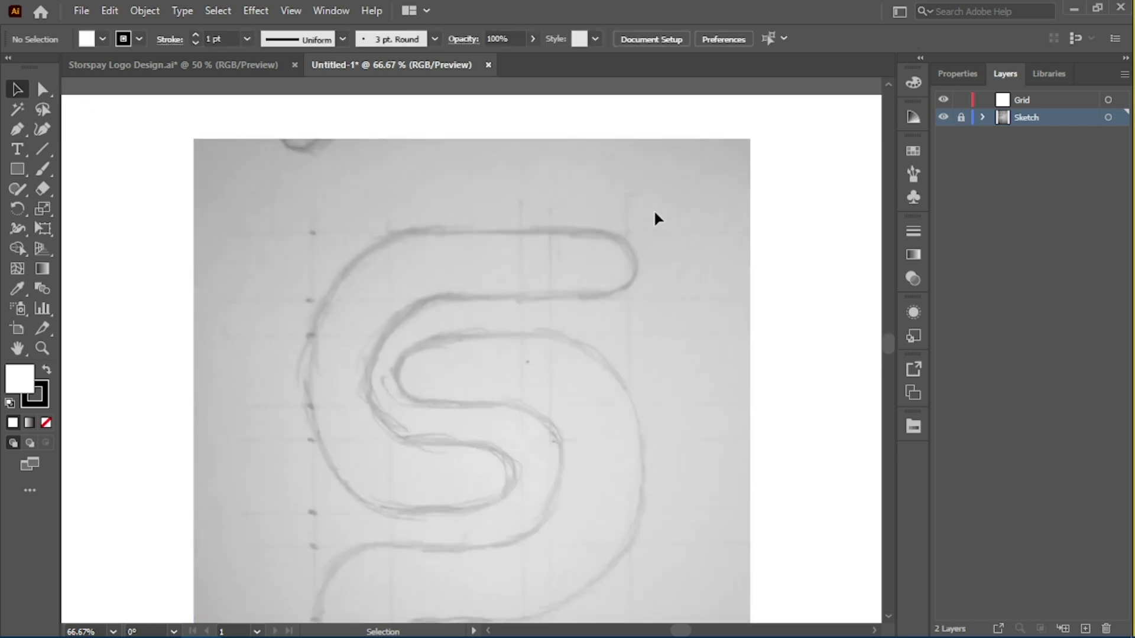
key("slash")
key("m")
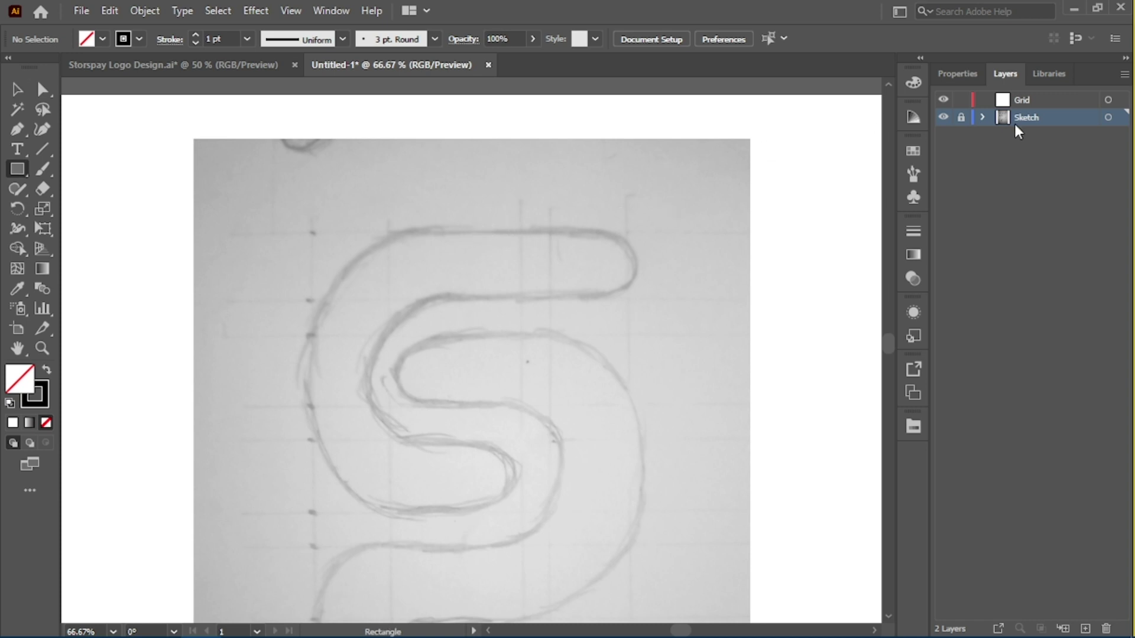
On the Grid layer, draw two outlined rectangles across the top of the S
left_click(1040, 101)
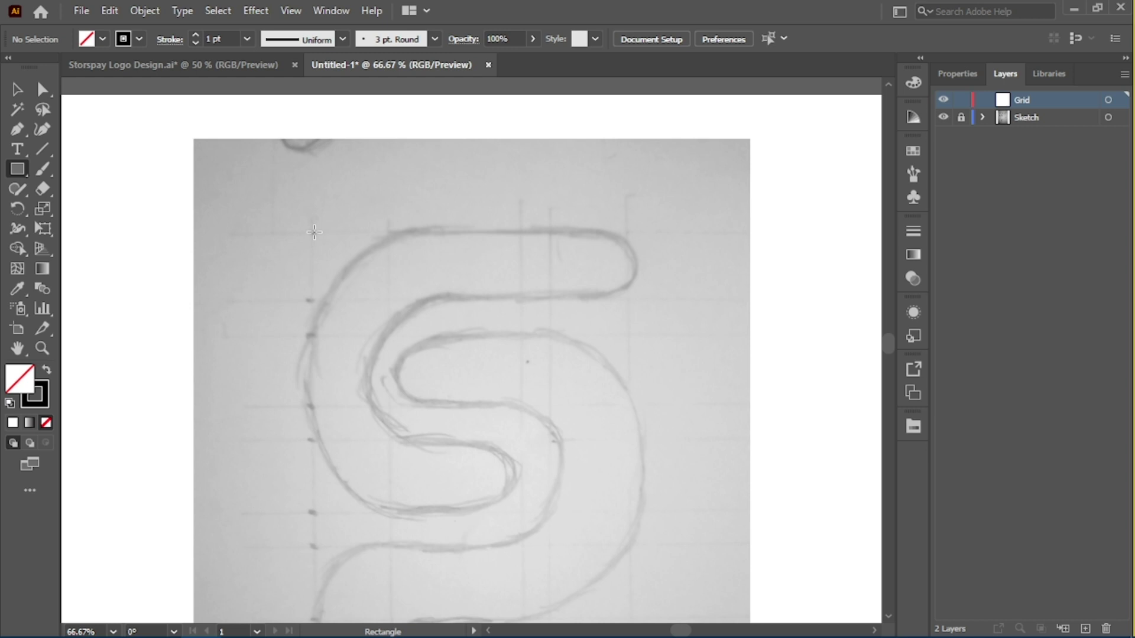
left_click_drag(314, 232, 636, 294)
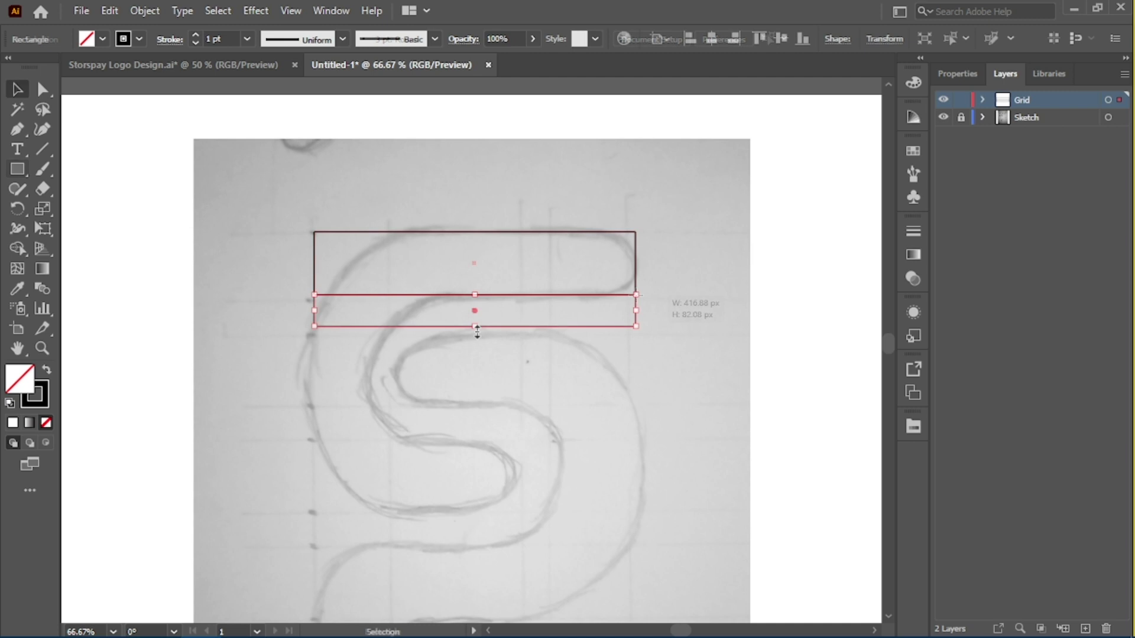
left_click_drag(474, 331, 474, 334)
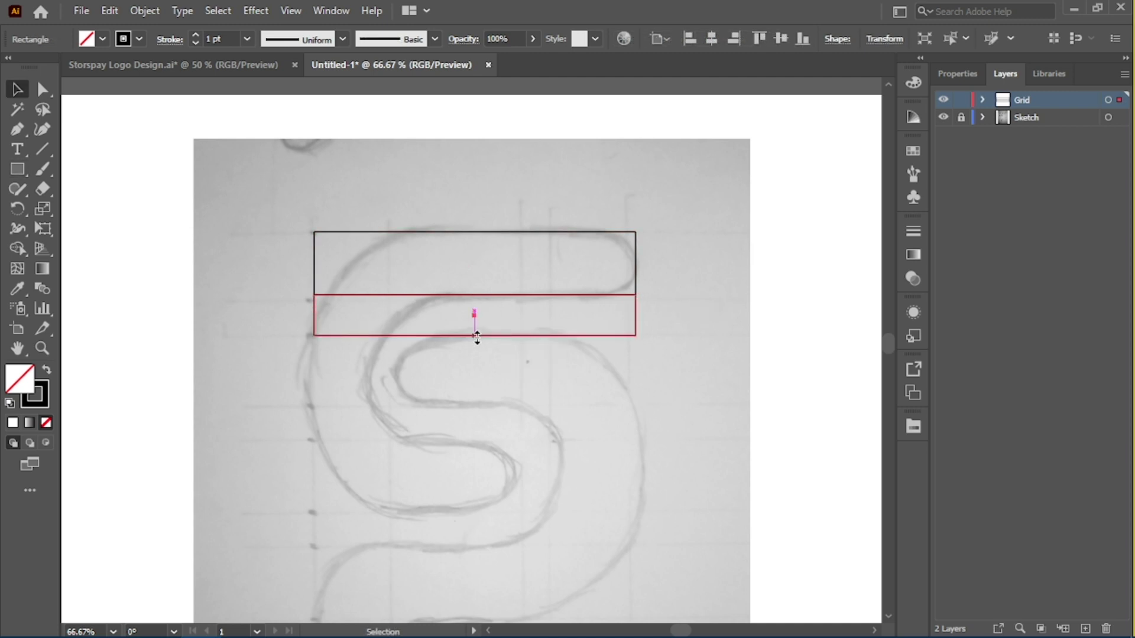
left_click(595, 398)
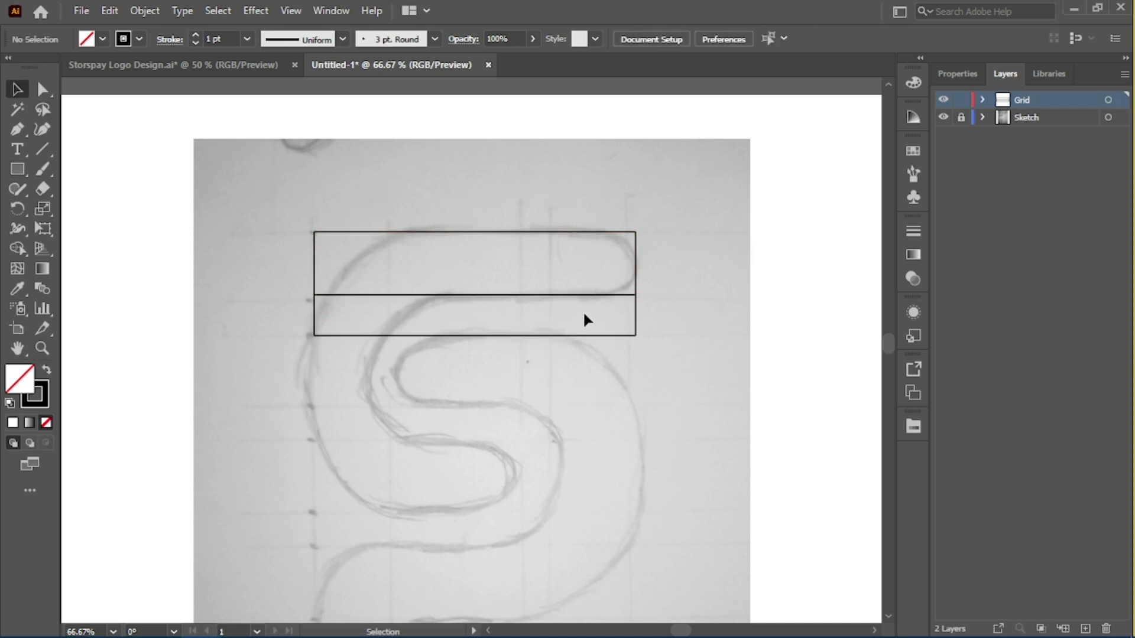
Copy the rectangle pair down the letter three times to make an eight-row stack
scroll(585, 319, "down", 1)
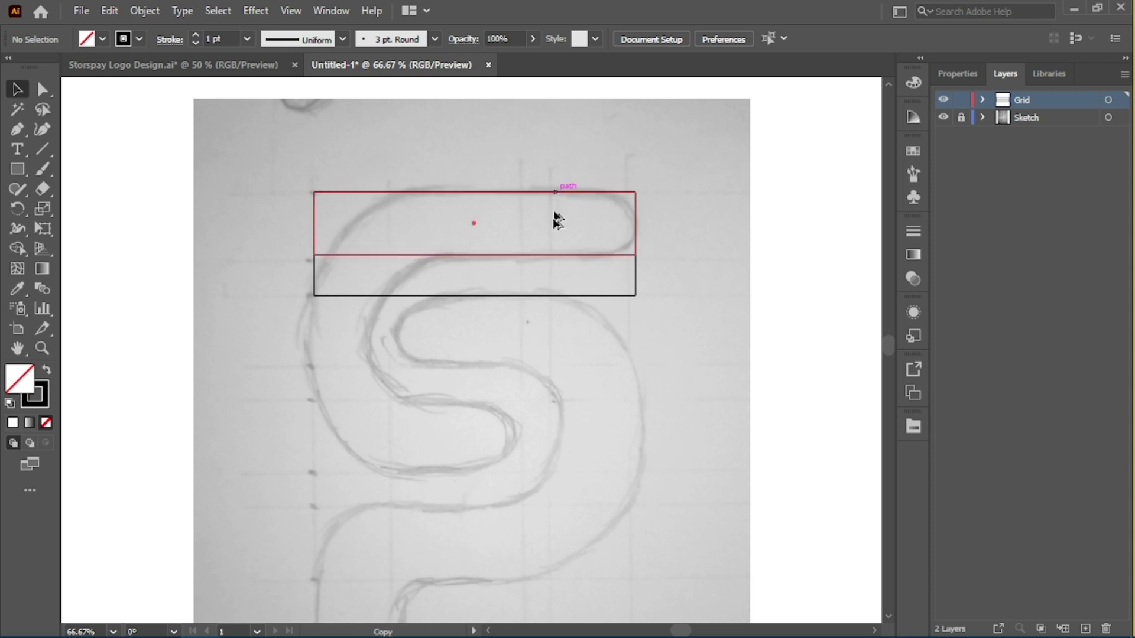
left_click_drag(556, 201, 562, 296)
key("ctrl+z")
left_click(550, 295, "shift")
left_click_drag(575, 194, 577, 297)
key("ctrl+d")
scroll(684, 292, "down", 3)
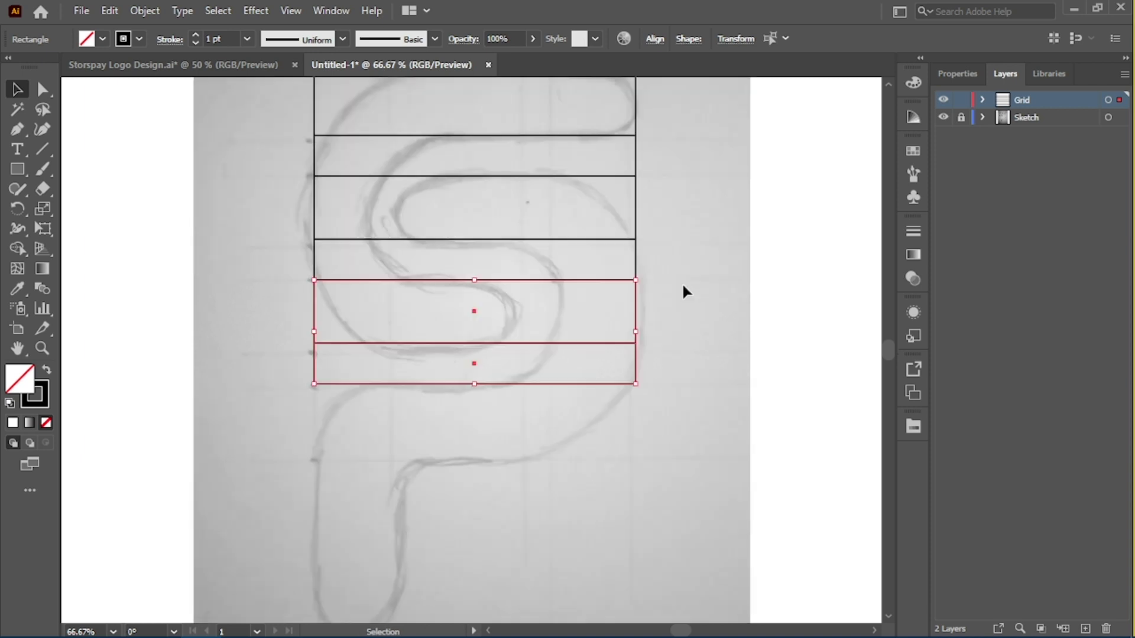
key("ctrl+d")
left_click(654, 299)
scroll(659, 300, "up", 3)
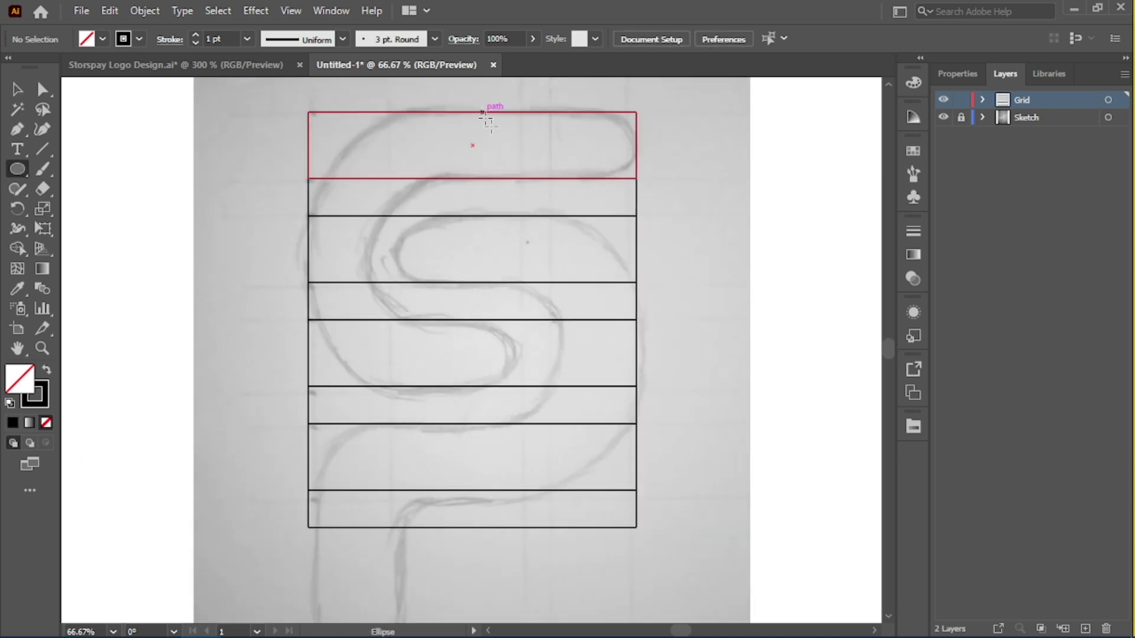
Draw a small circle and right-align it to the top rectangle's end
left_click_drag(482, 112, 525, 178)
key("v")
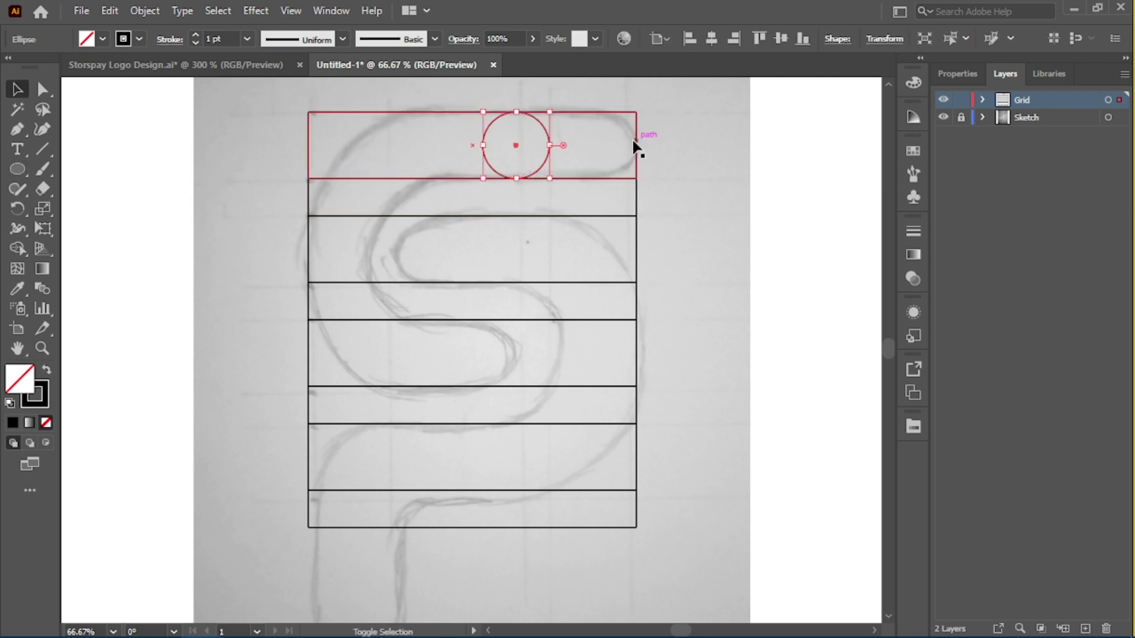
left_click(635, 145, "shift")
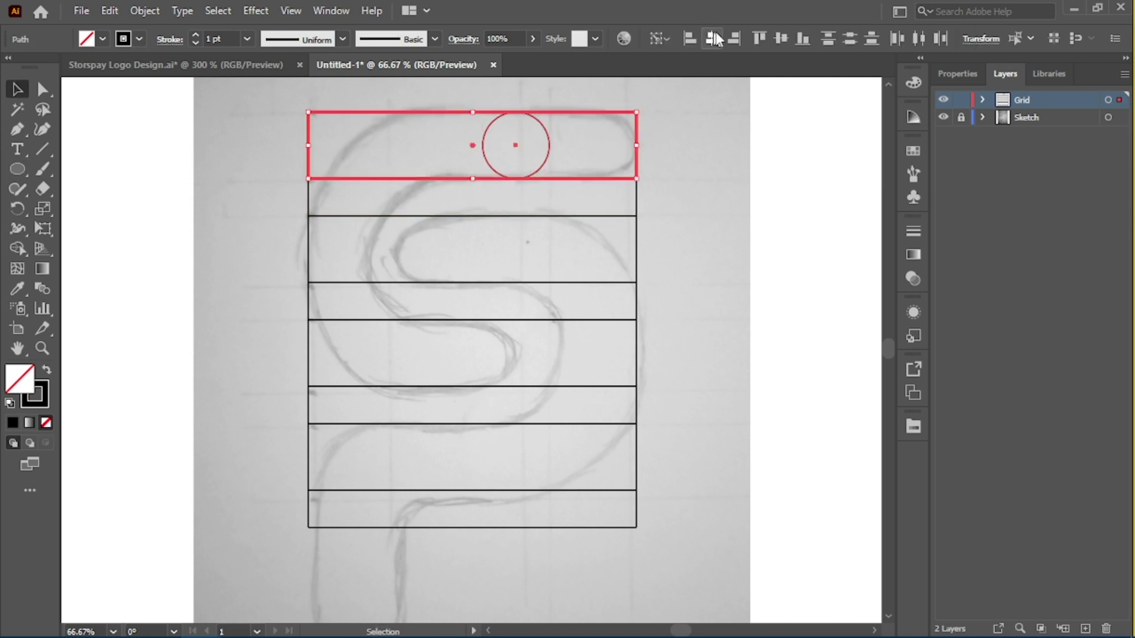
left_click(733, 38)
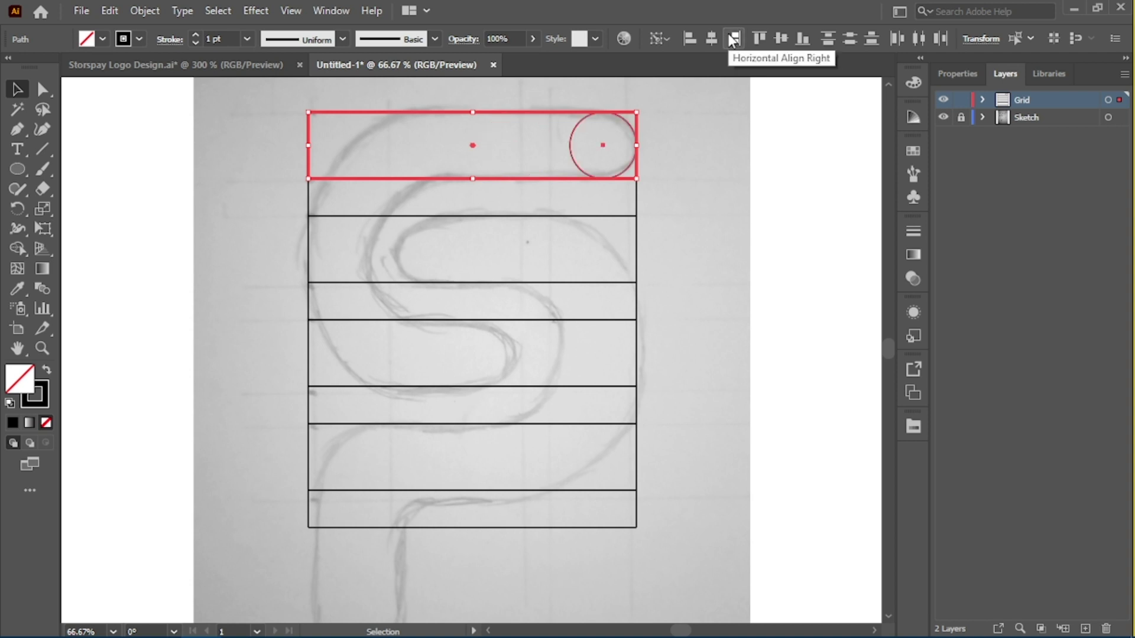
left_click(686, 171)
Draw a large circle spanning several rows, flush with the grid's left edge
key("l")
left_click_drag(369, 110, 579, 387)
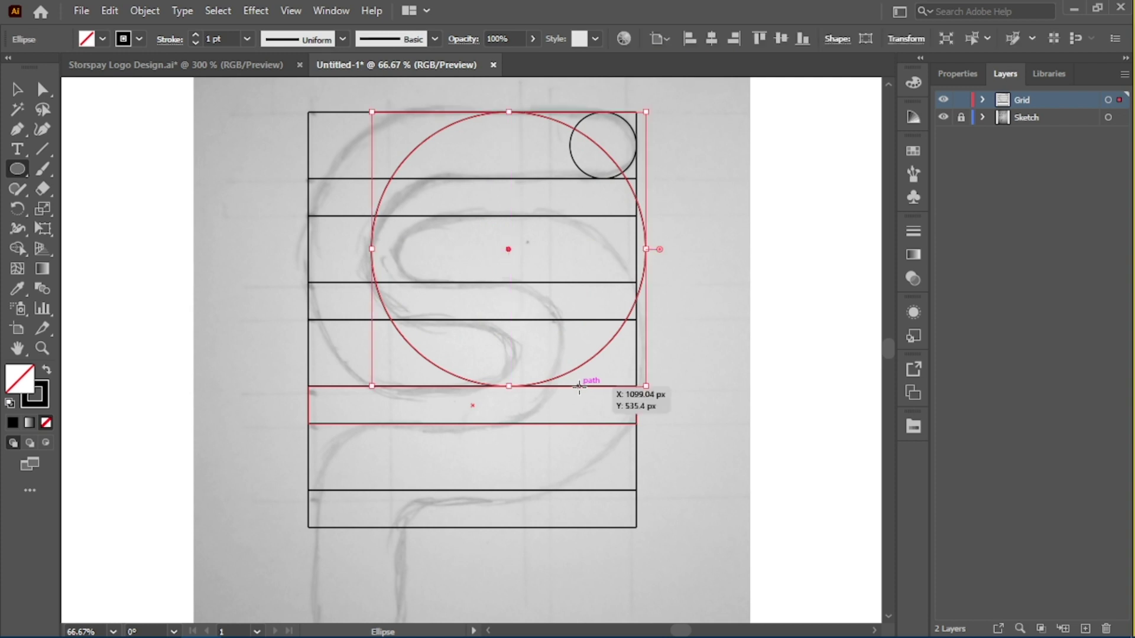
key("v")
left_click_drag(509, 256, 447, 257)
left_click(686, 241)
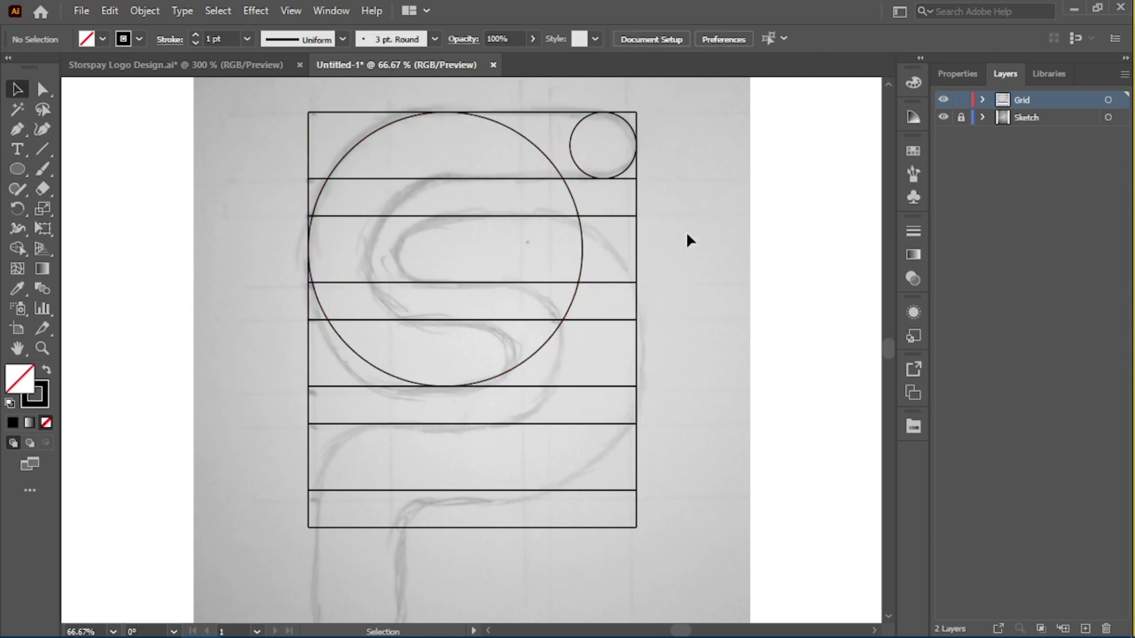
Paste a copy of the large circle in front and scale it down to 183.6 px
left_click(529, 145)
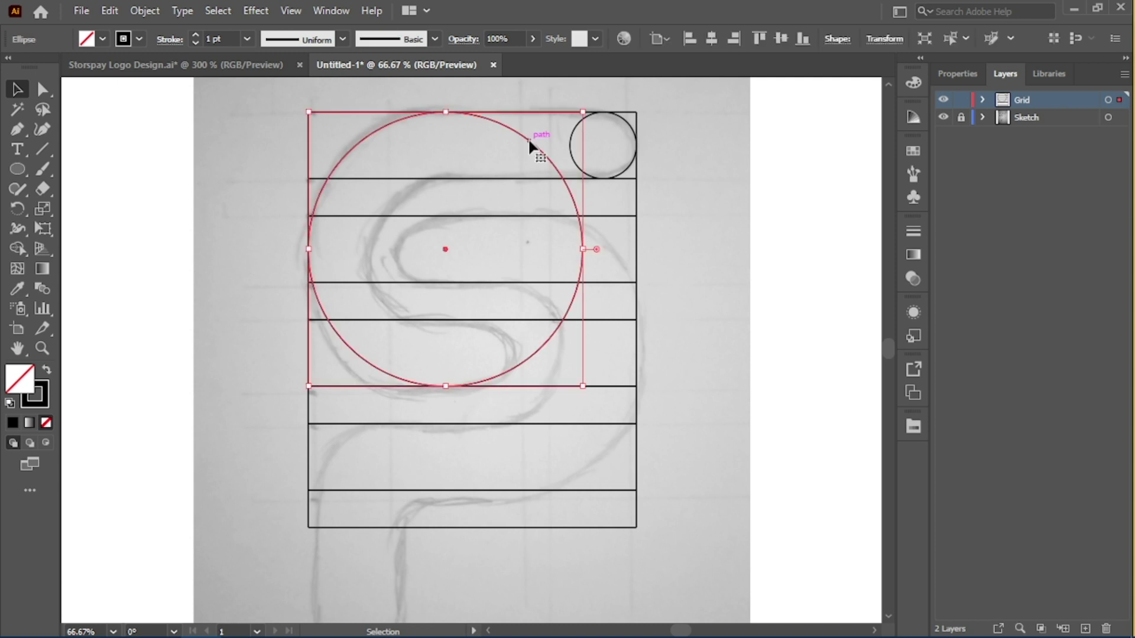
left_click(110, 11)
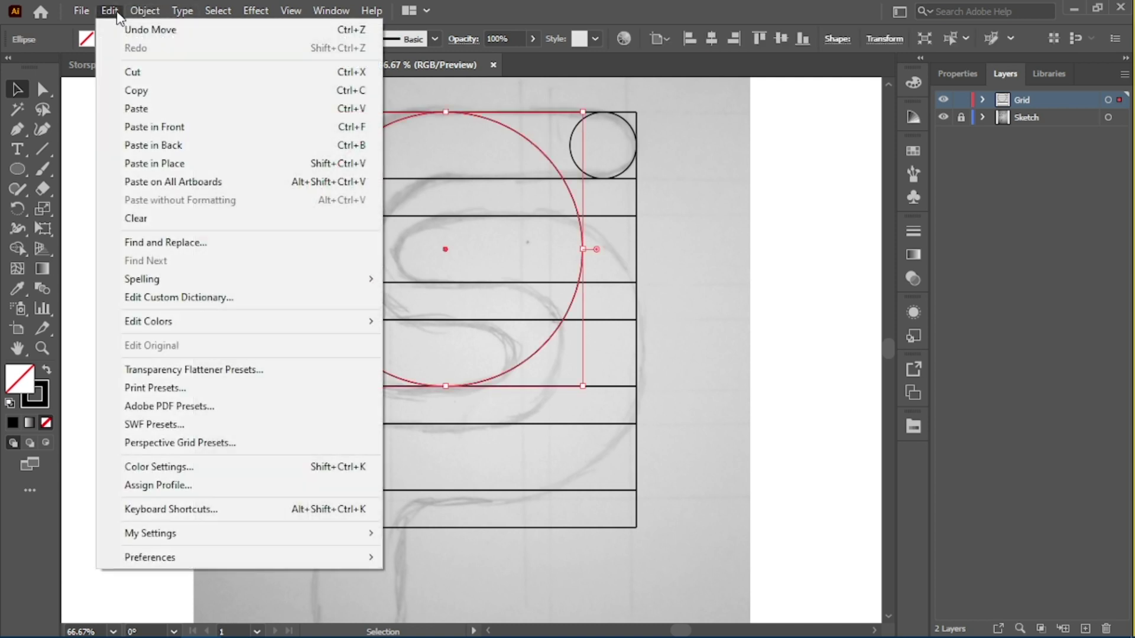
left_click(153, 95)
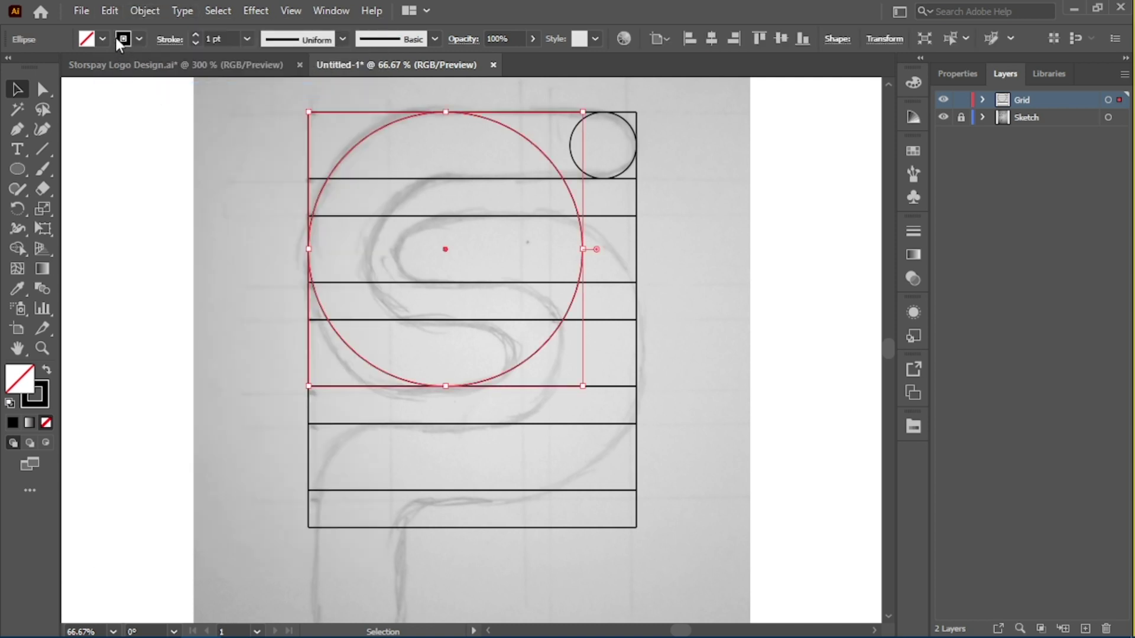
left_click(113, 11)
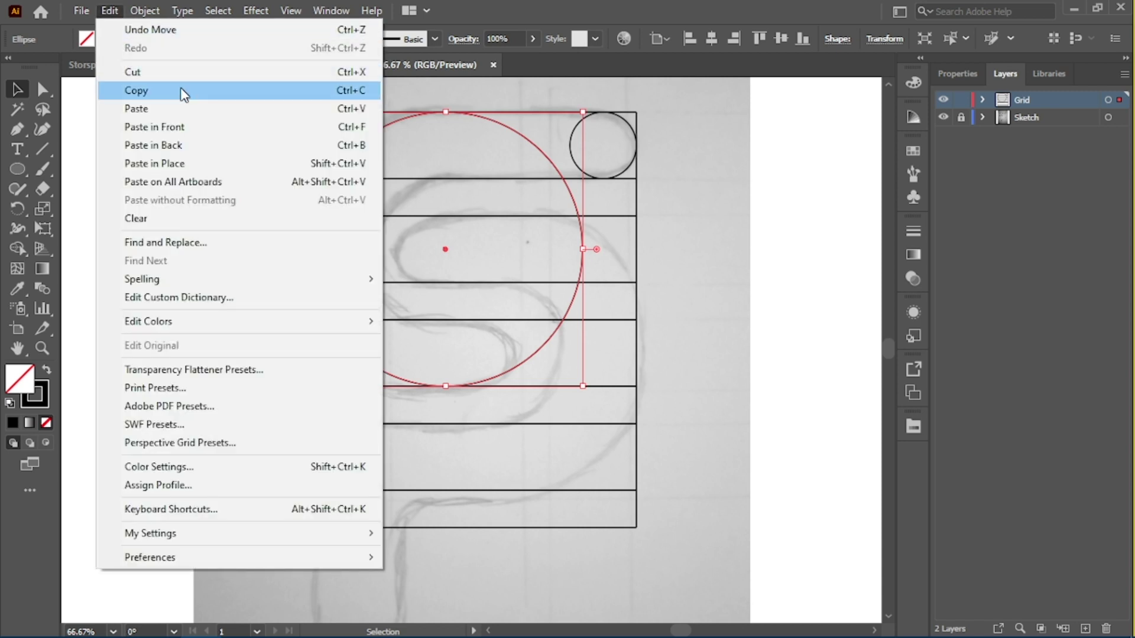
left_click(262, 137)
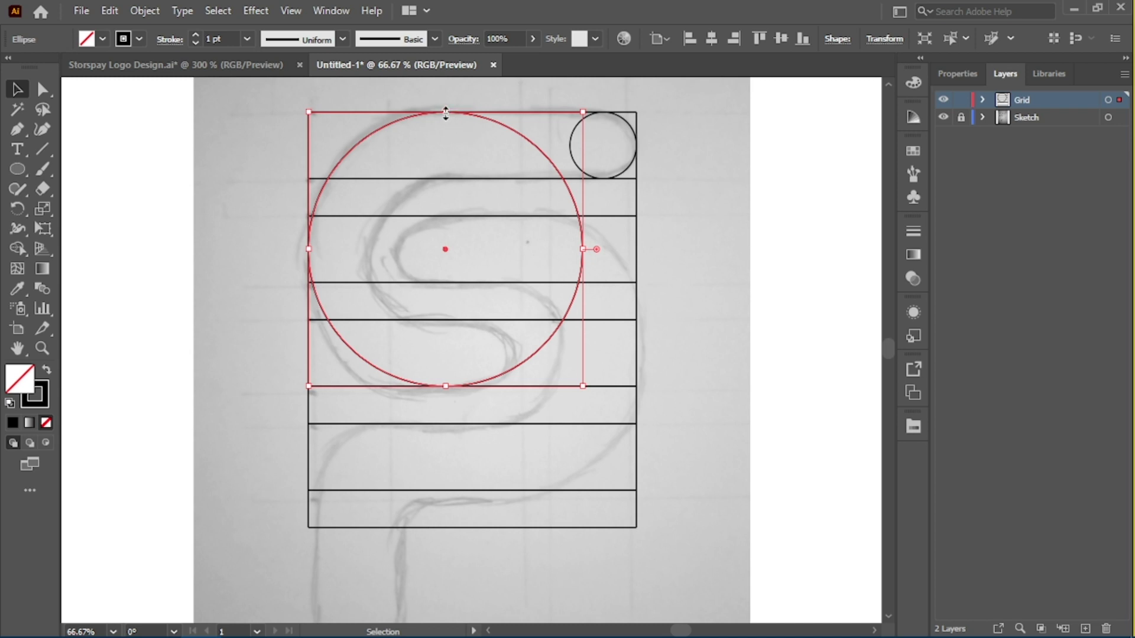
left_click_drag(452, 112, 454, 182)
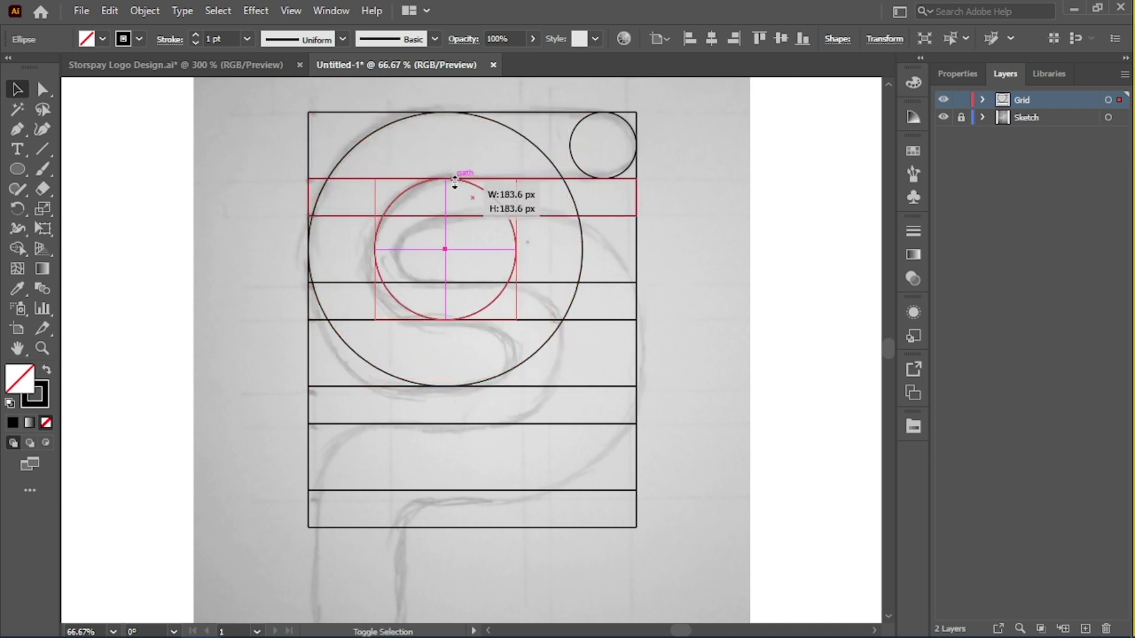
left_click_drag(454, 182, 456, 182)
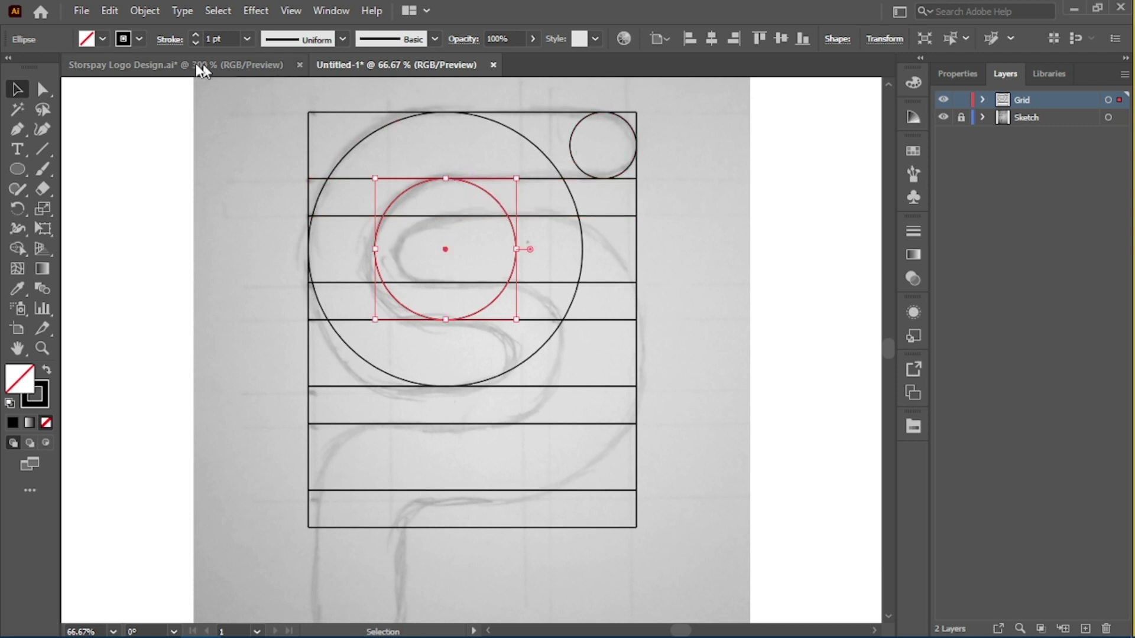
Paste a copy of the middle circle in front and shrink it to 86.4 px
left_click(110, 11)
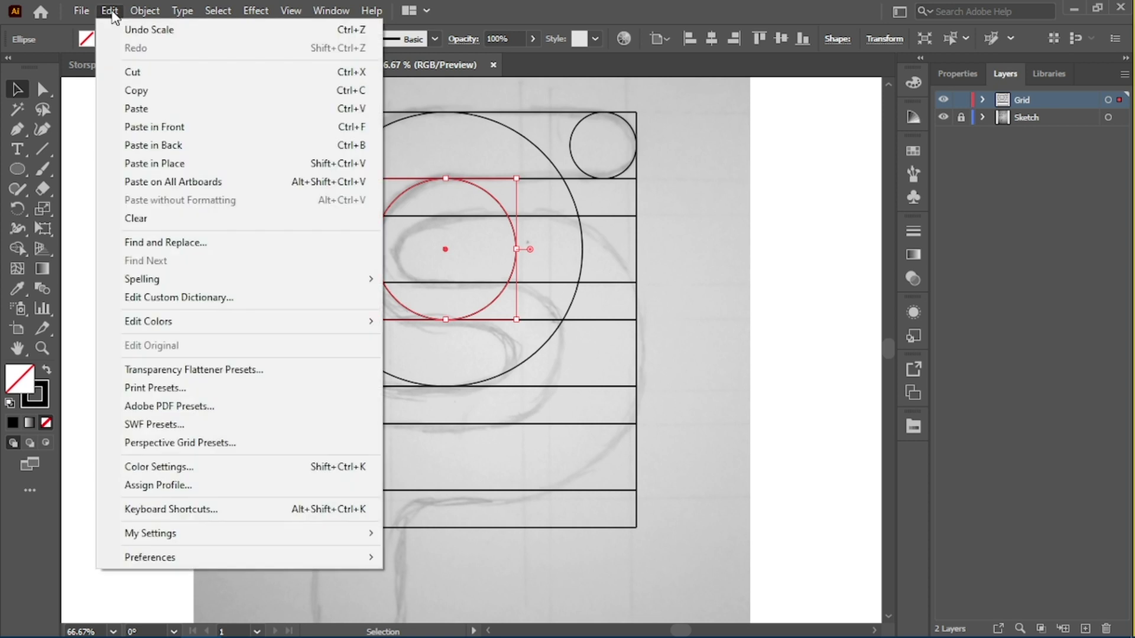
left_click(156, 91)
left_click(110, 11)
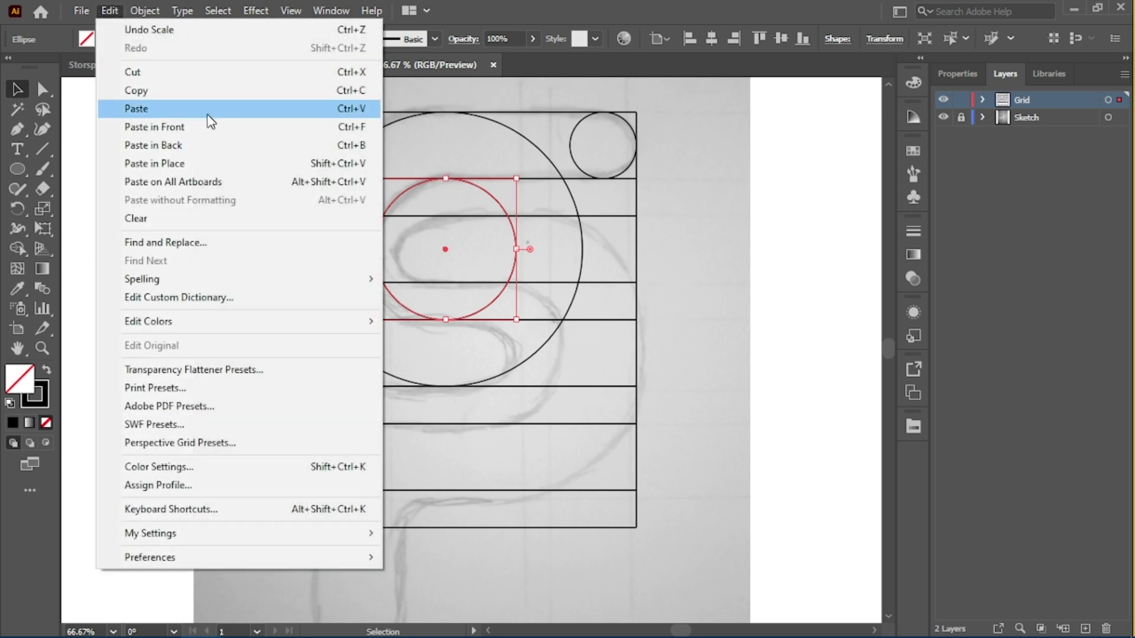
left_click(211, 147)
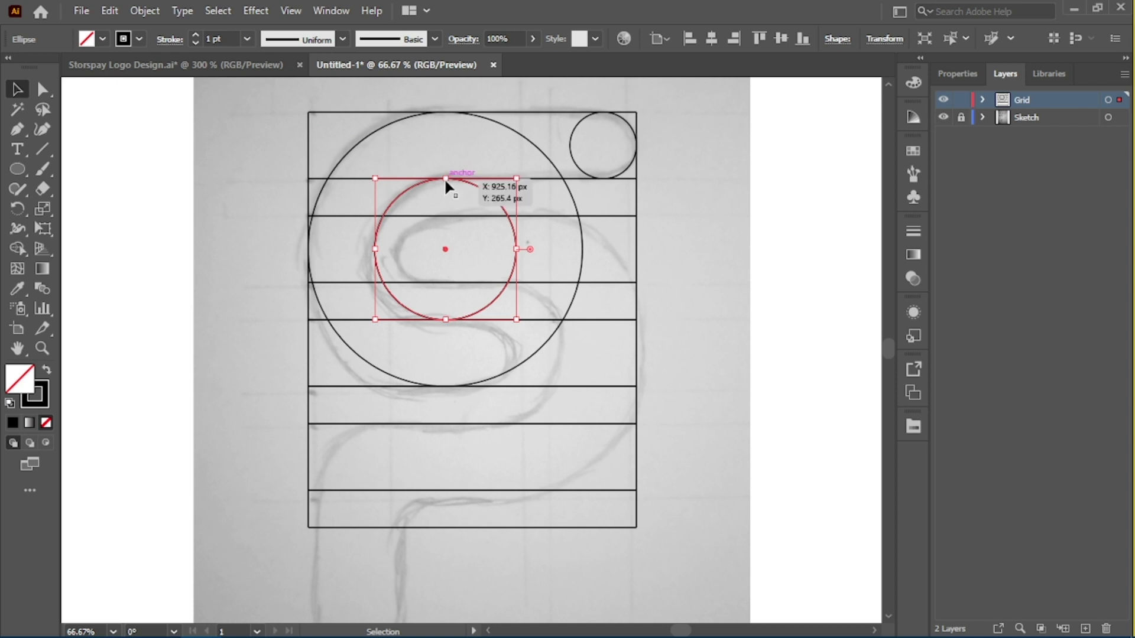
left_click_drag(446, 179, 449, 197)
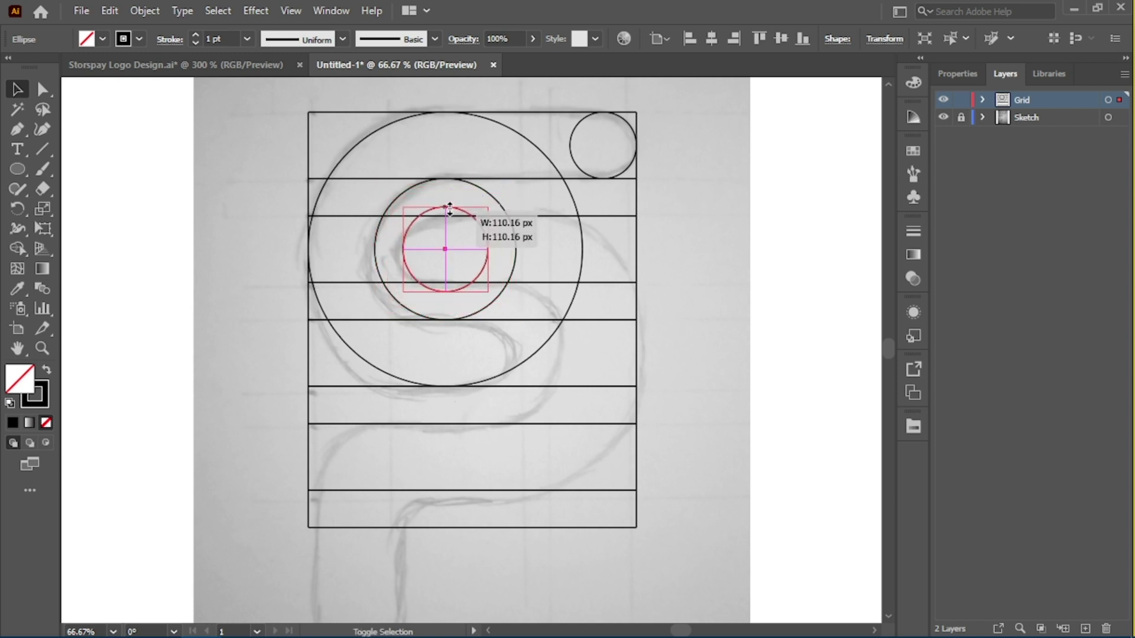
left_click_drag(450, 208, 452, 217)
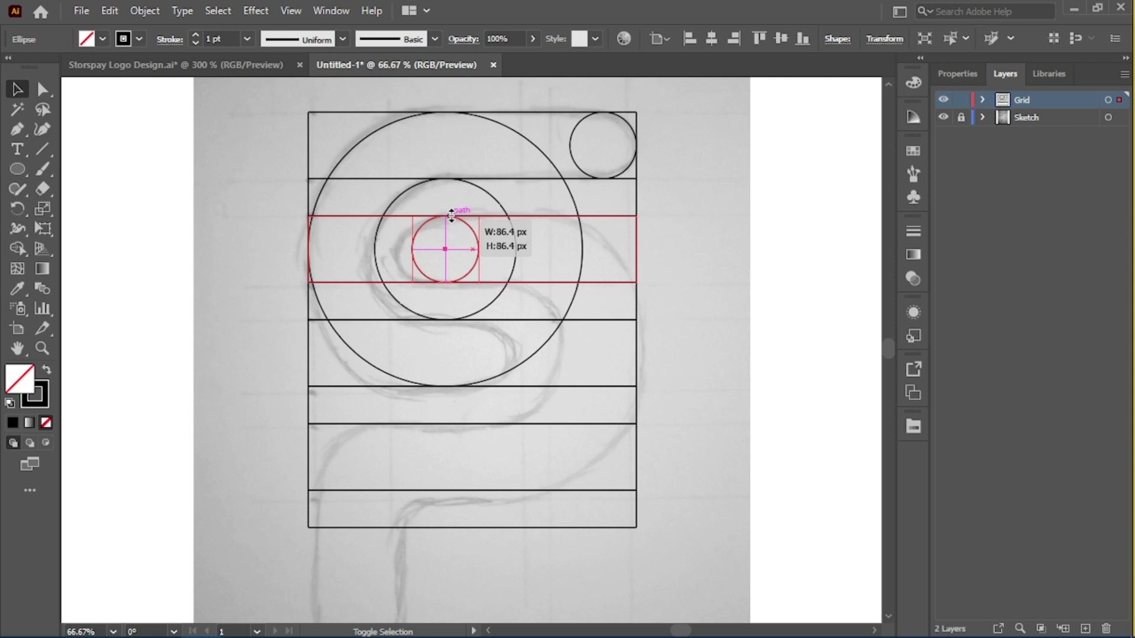
left_click_drag(452, 216, 451, 217)
left_click(709, 218)
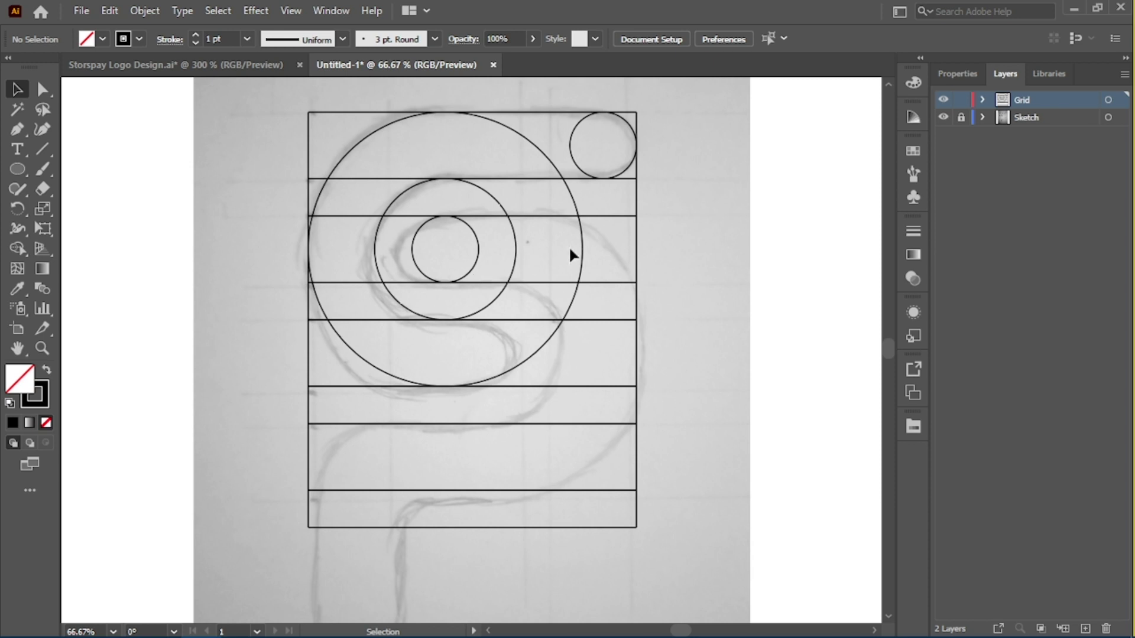
Duplicate the three concentric circles straight down the grid
left_click(526, 142)
left_click(481, 189, "shift")
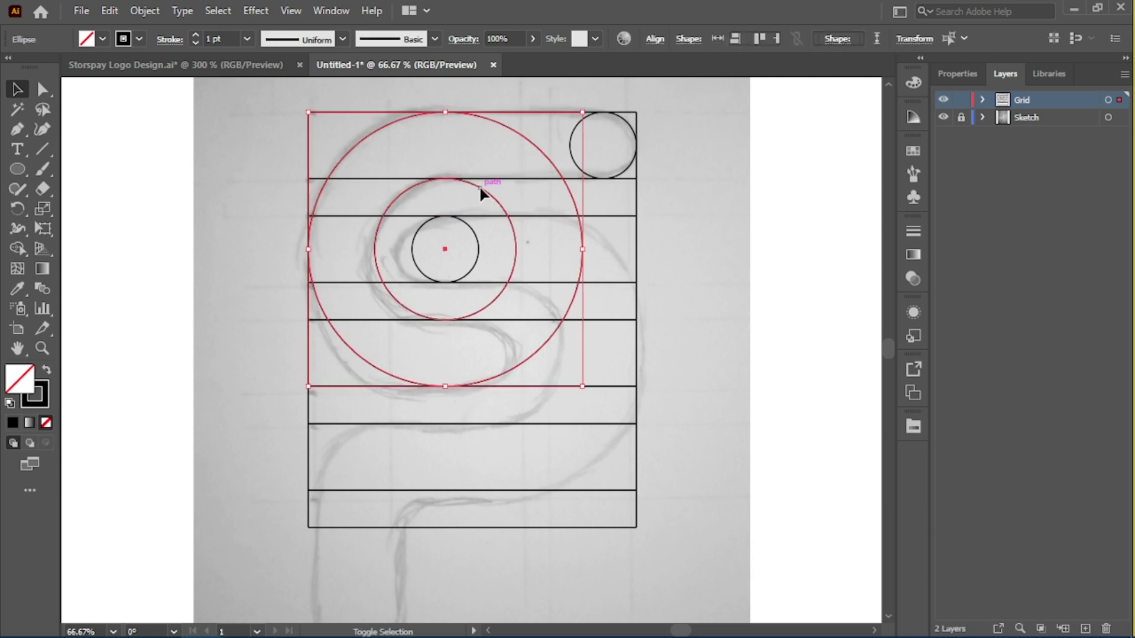
left_click(474, 236, "shift")
left_click_drag(518, 136, 591, 260)
Draw a small circle between two grid lines and move it to the grid's left edge
left_click(683, 293)
scroll(683, 294, "down", 3)
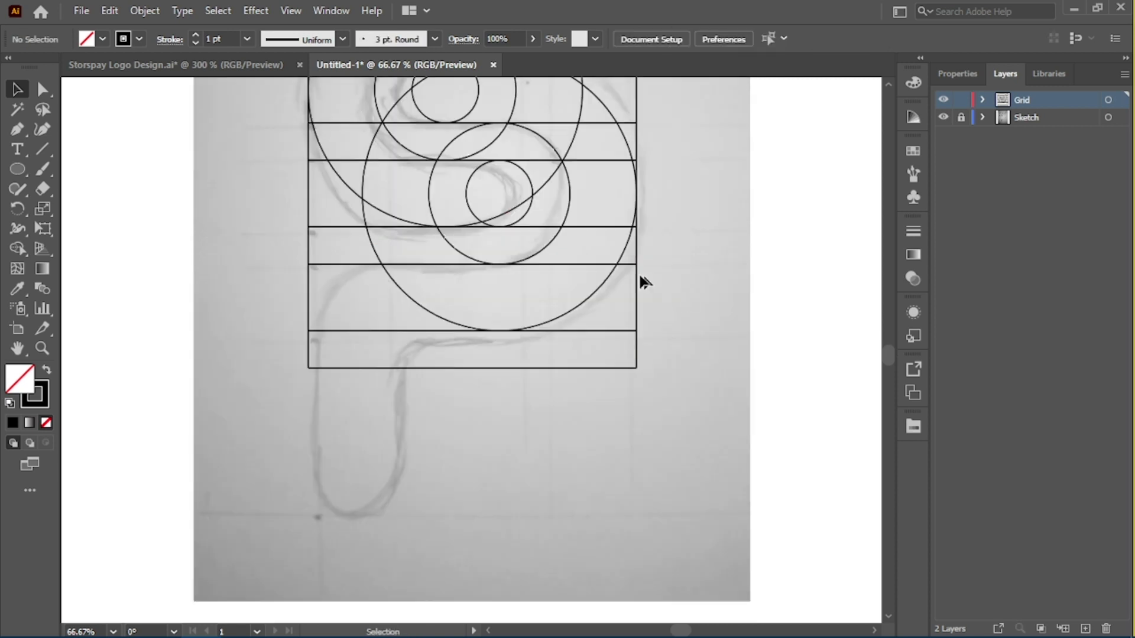
key("o")
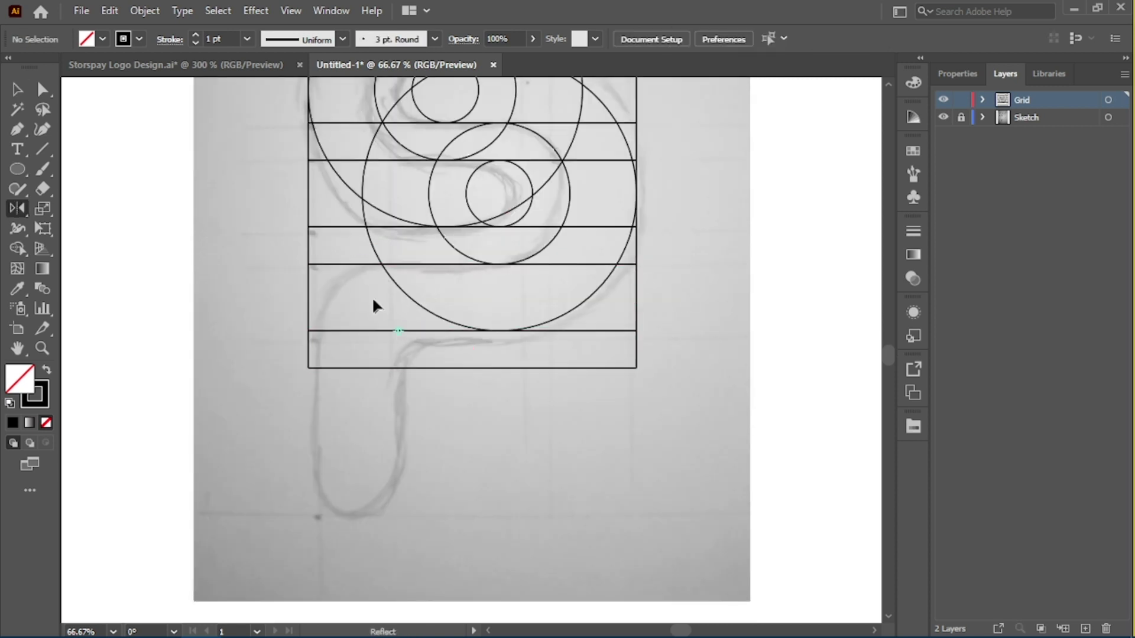
key("l")
left_click_drag(362, 265, 429, 331)
key("v")
left_click_drag(384, 299, 330, 299)
left_click(461, 352)
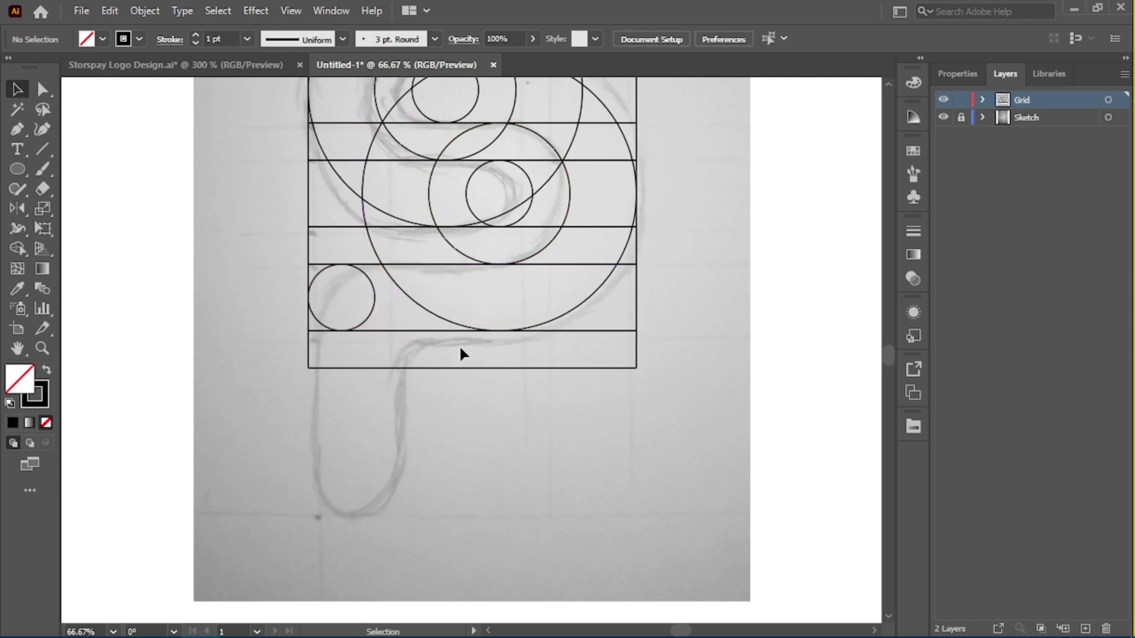
Extend the grid one row down, deleting the extra row and snapping the short rectangle beneath
left_click(523, 368)
left_click_drag(523, 368, 523, 528)
left_click_drag(579, 330, 586, 397)
key("ctrl+d")
left_click(520, 317)
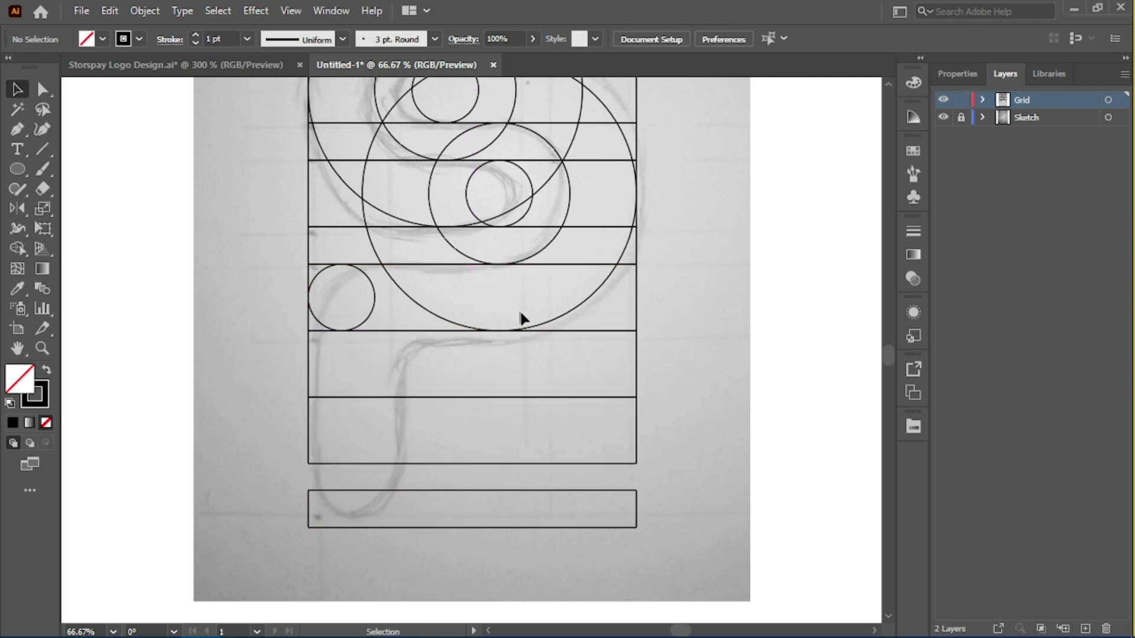
left_click(634, 424)
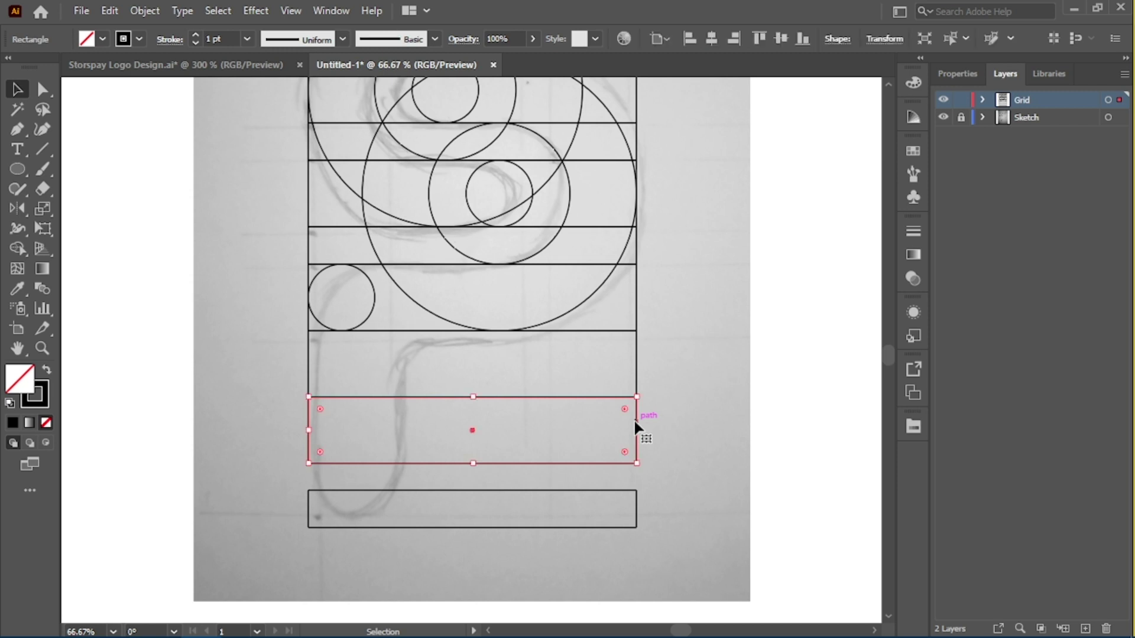
key("Delete")
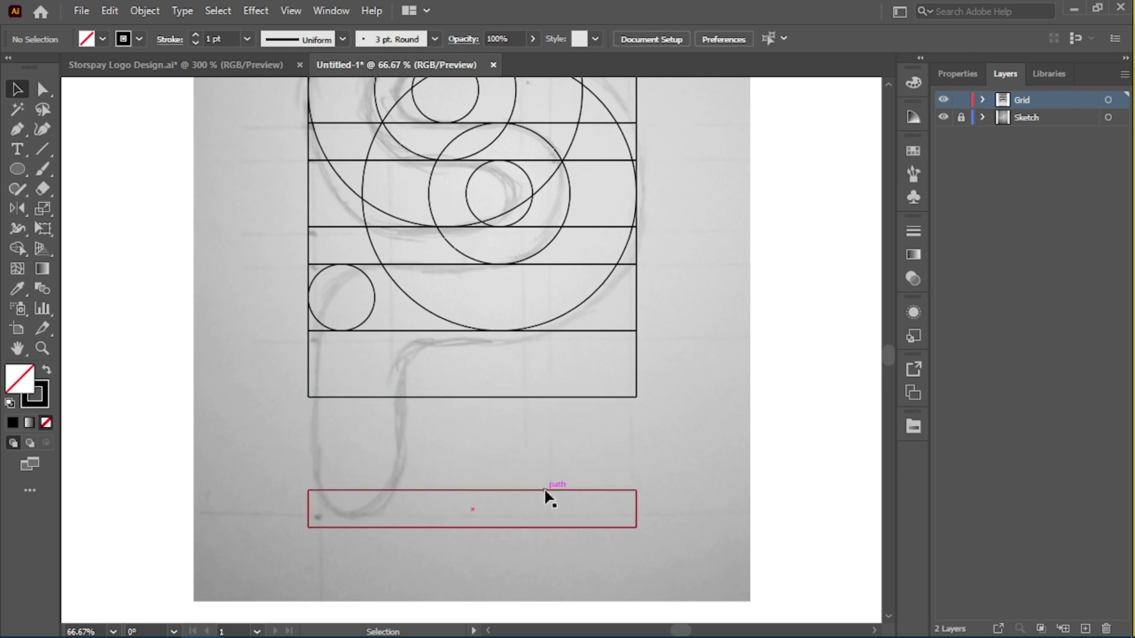
left_click_drag(544, 491, 558, 397)
left_click(713, 330)
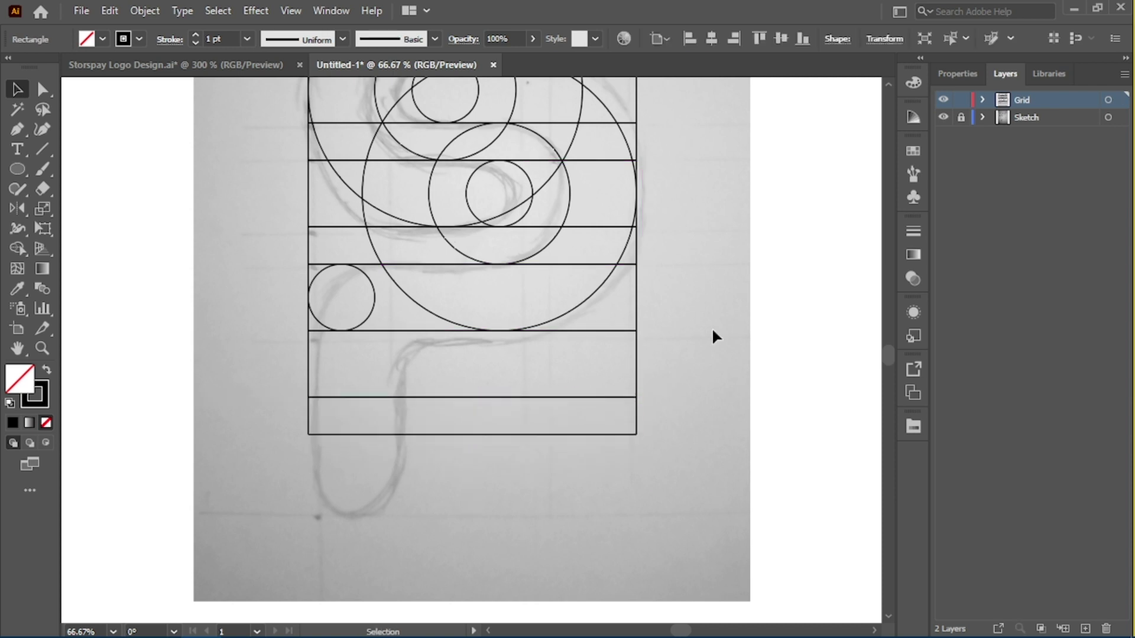
scroll(713, 330, "up", 4)
Copy the small circle into the row below, then copy that one to its right
scroll(539, 401, "down", 5)
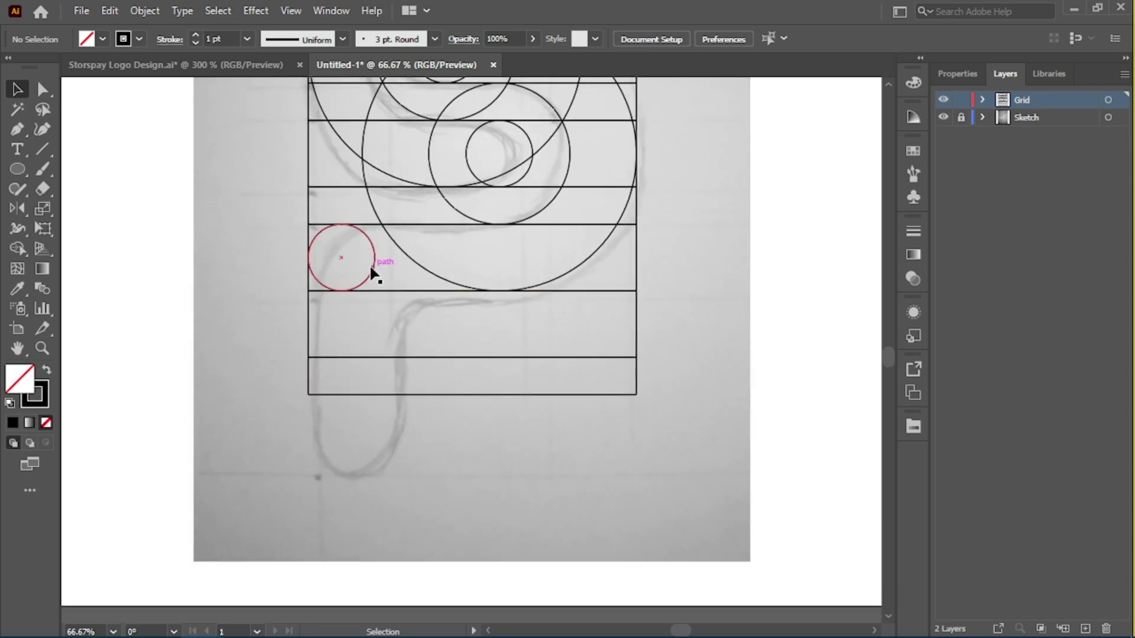
left_click_drag(371, 269, 370, 339)
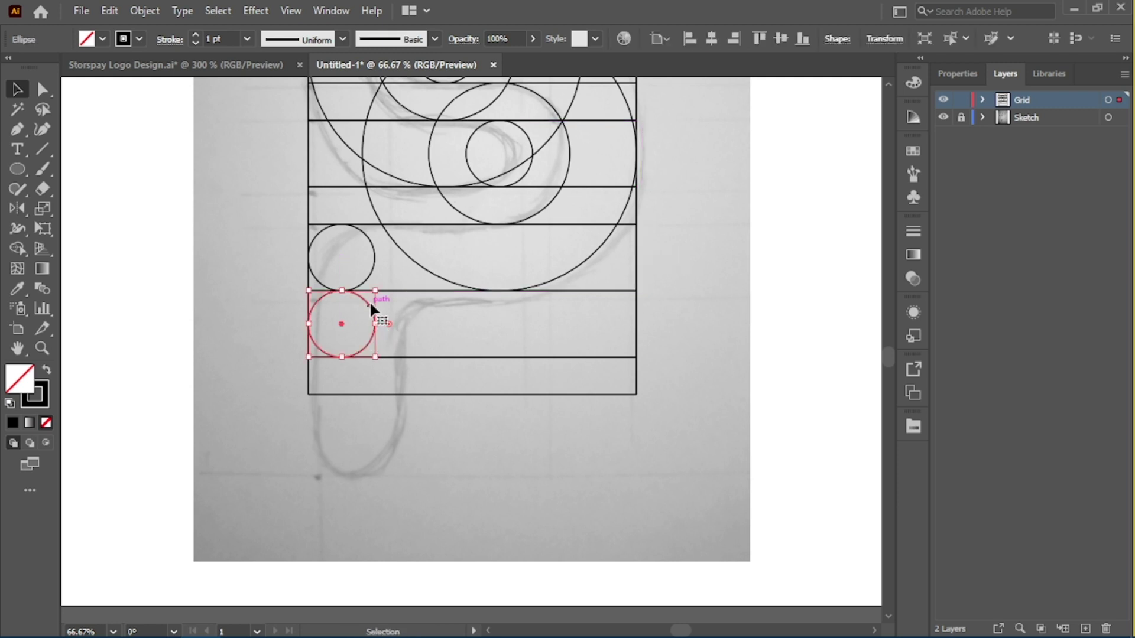
left_click_drag(370, 305, 437, 310)
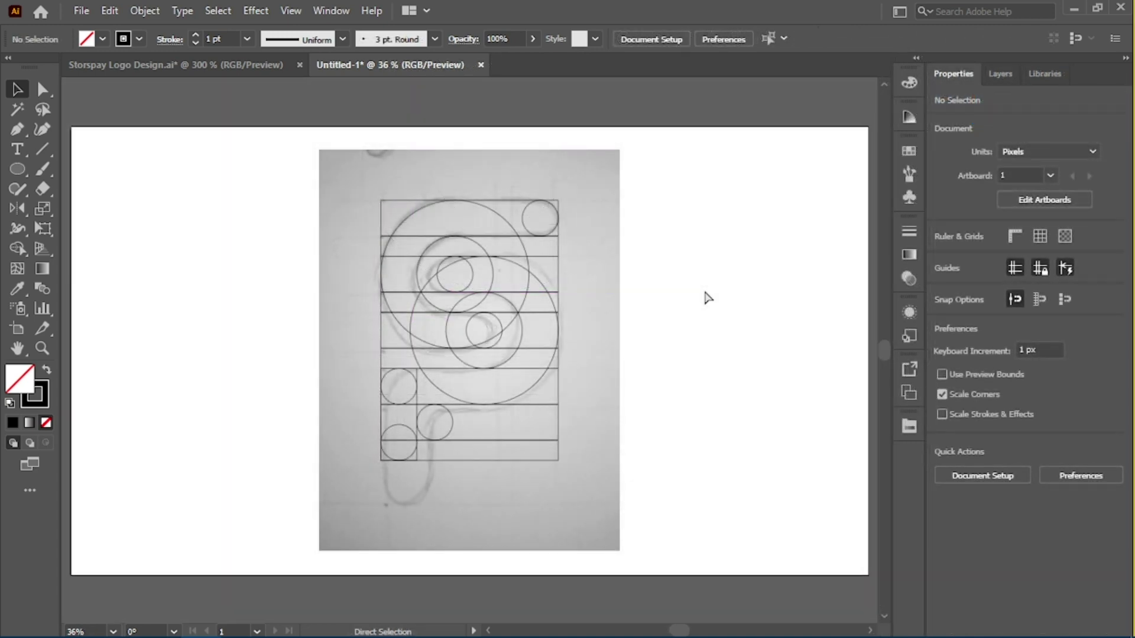
key("ctrl+equal")
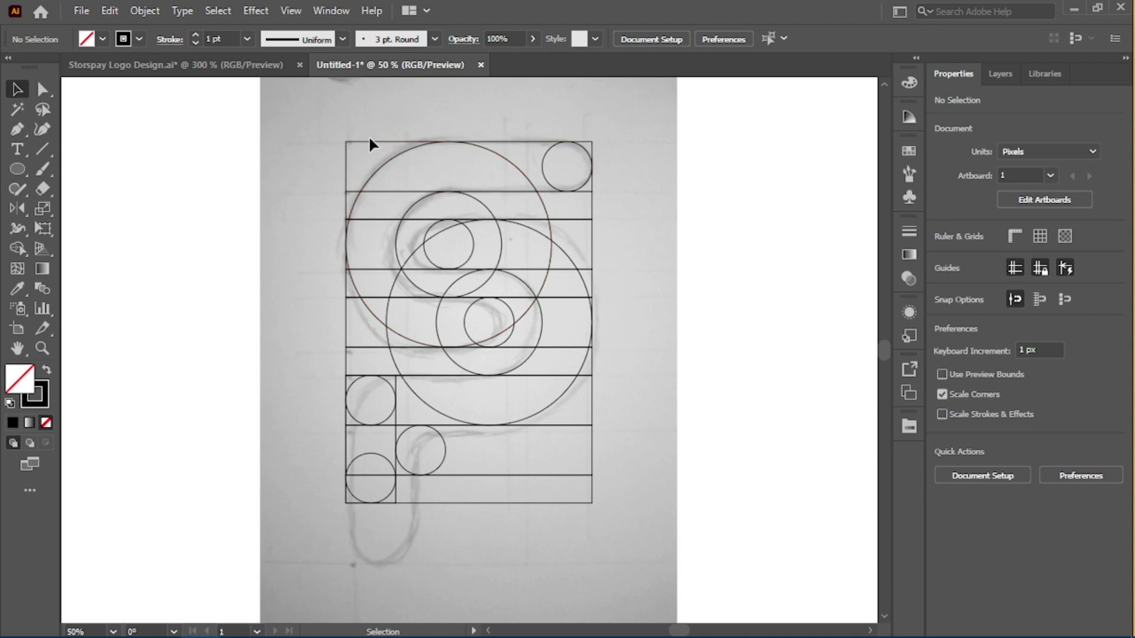
Copy all the grid rectangles and circles
left_click(999, 76)
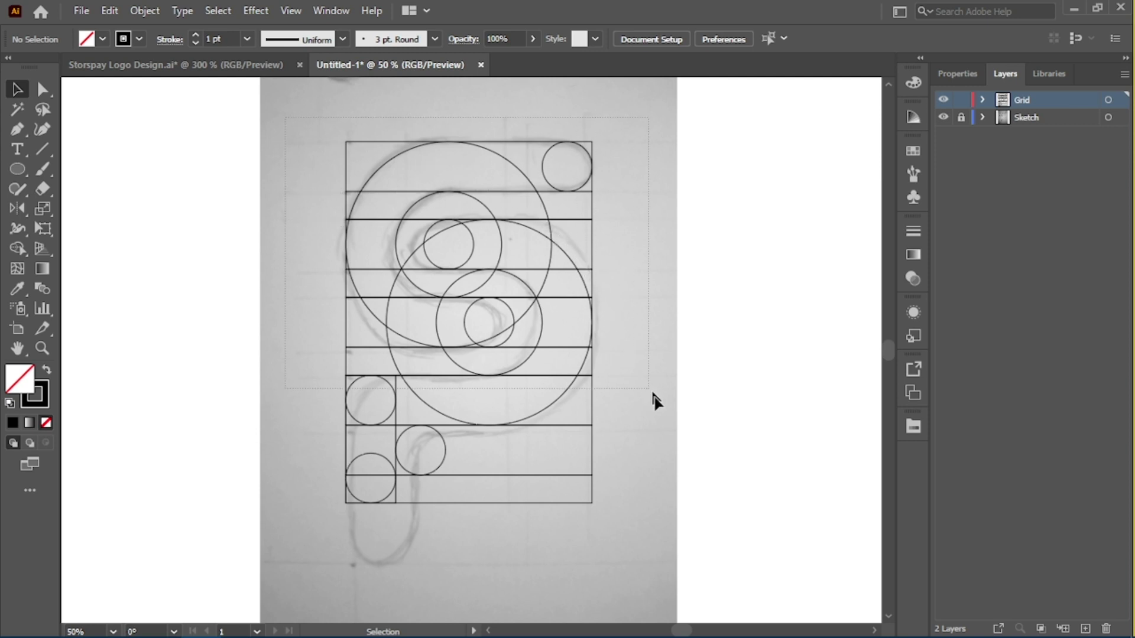
key("ctrl+a")
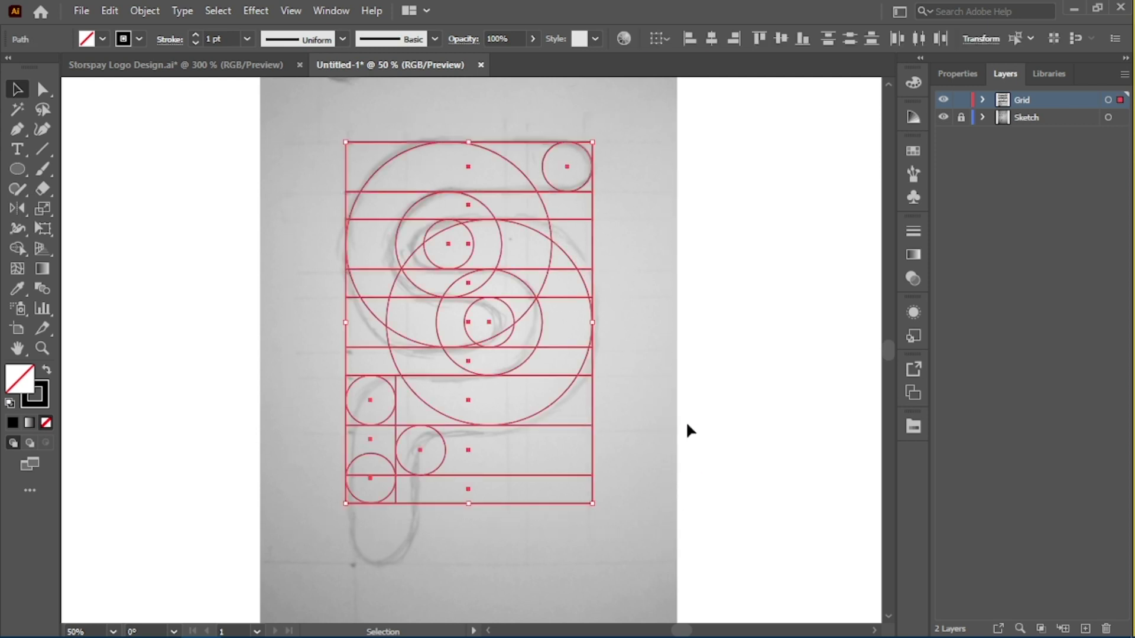
left_click(110, 13)
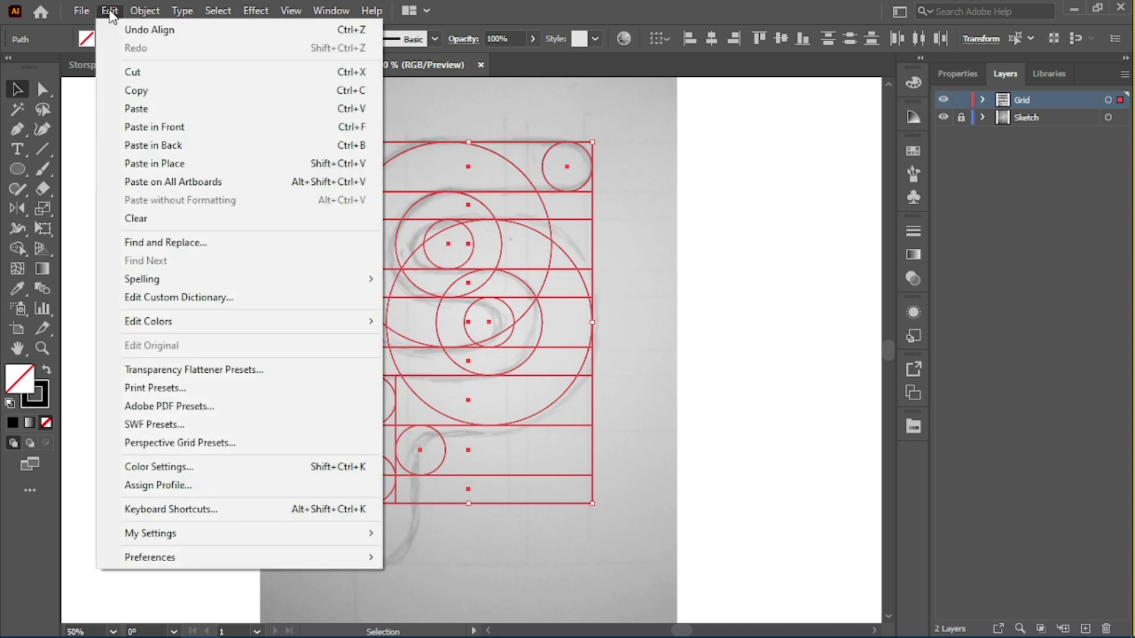
left_click(194, 92)
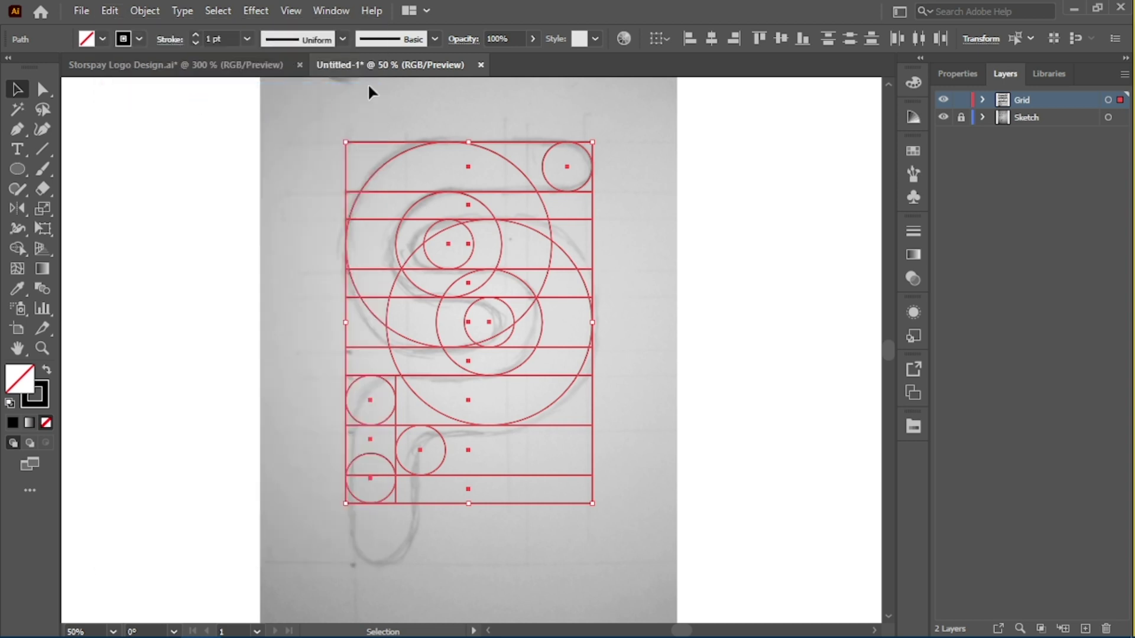
Create a layer named Fill, hide the Grid layer, and paste the grid copy in front
left_click(1086, 629)
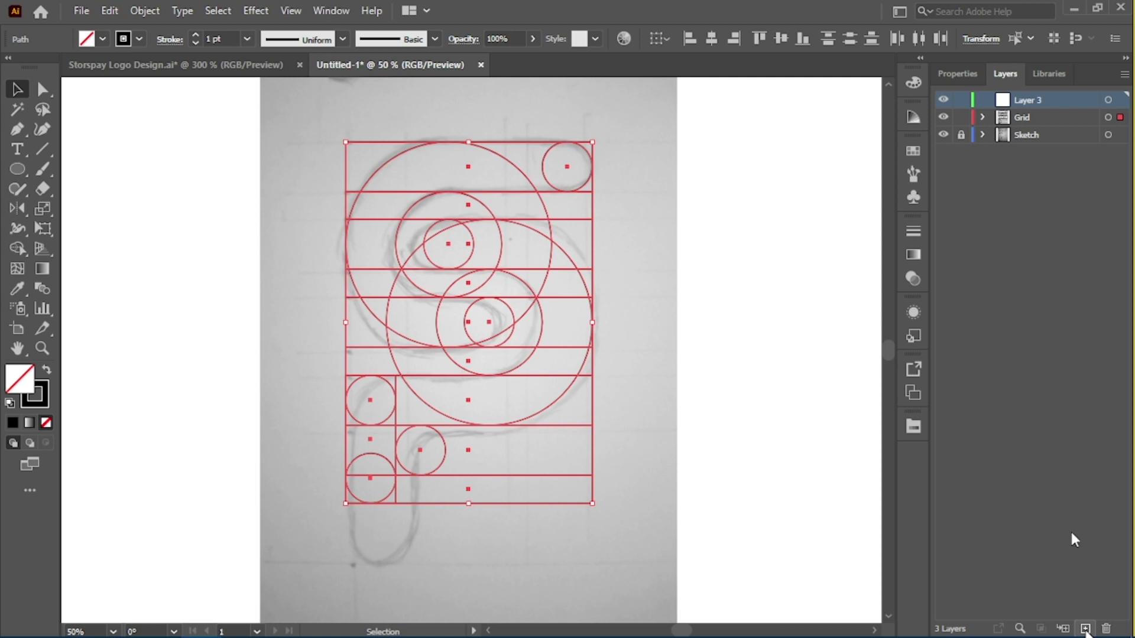
left_click(821, 150)
double_click(1027, 99)
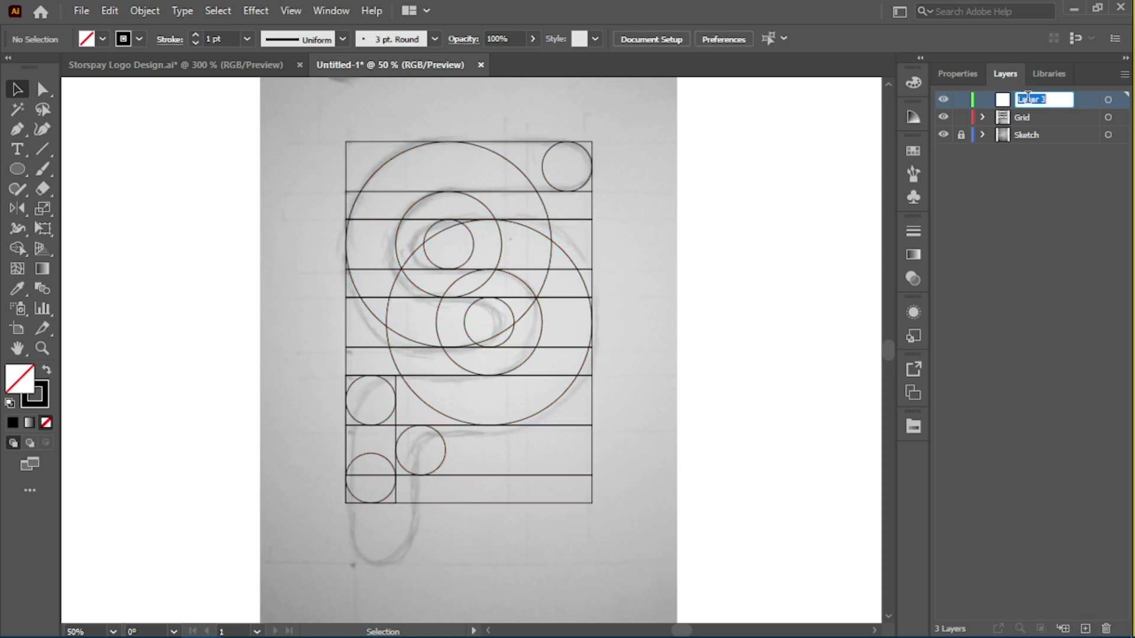
type("Fill")
key("Return")
left_click(944, 117)
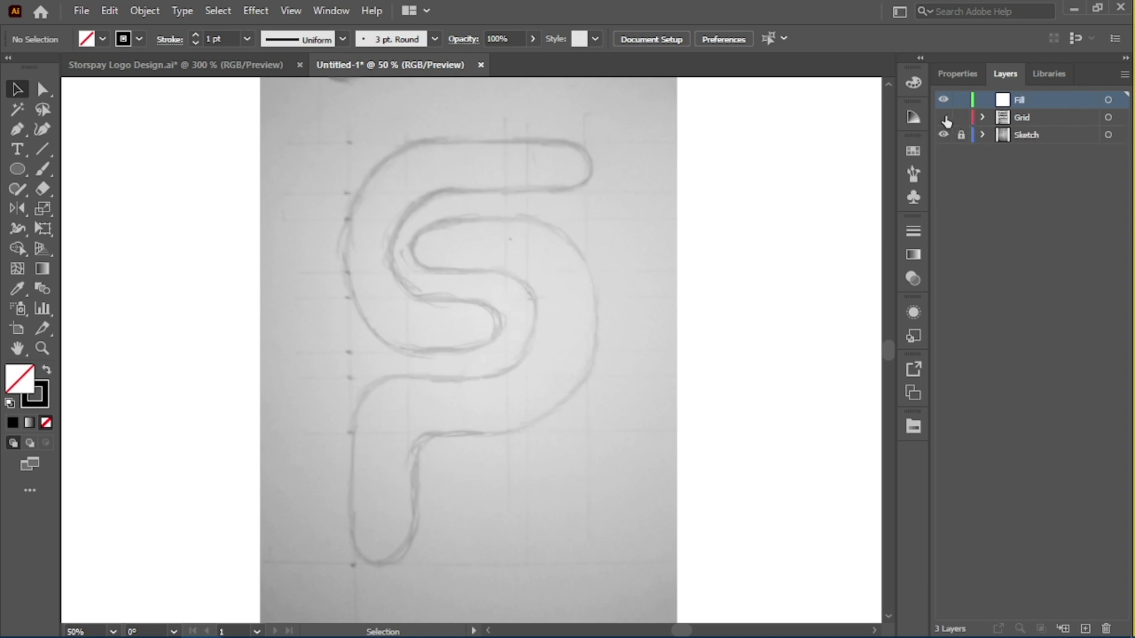
left_click(110, 12)
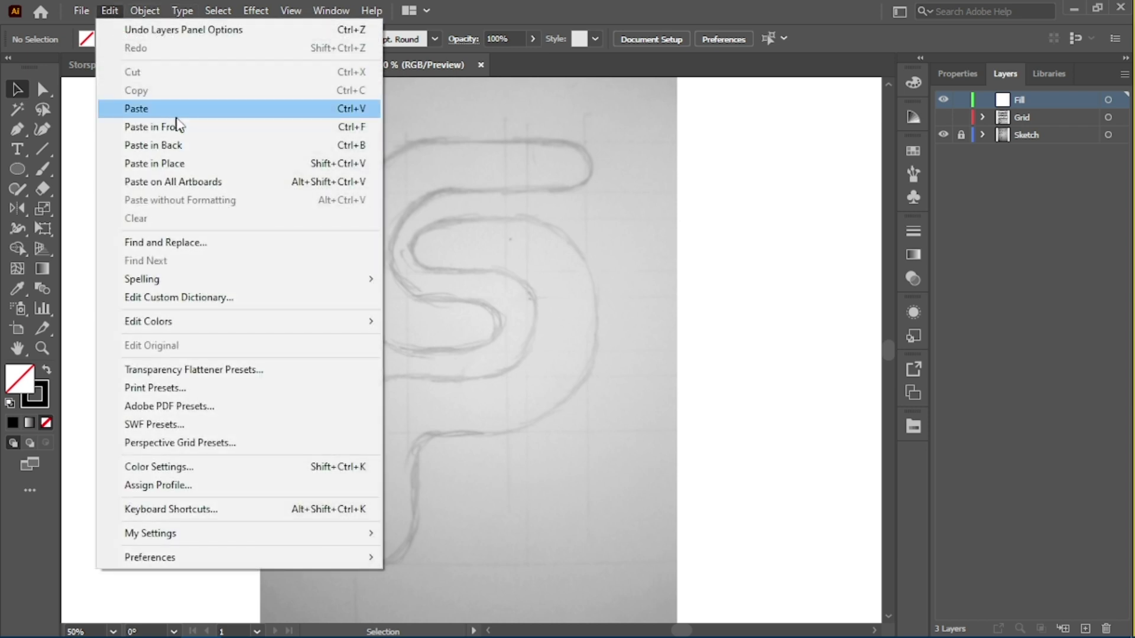
left_click(182, 130)
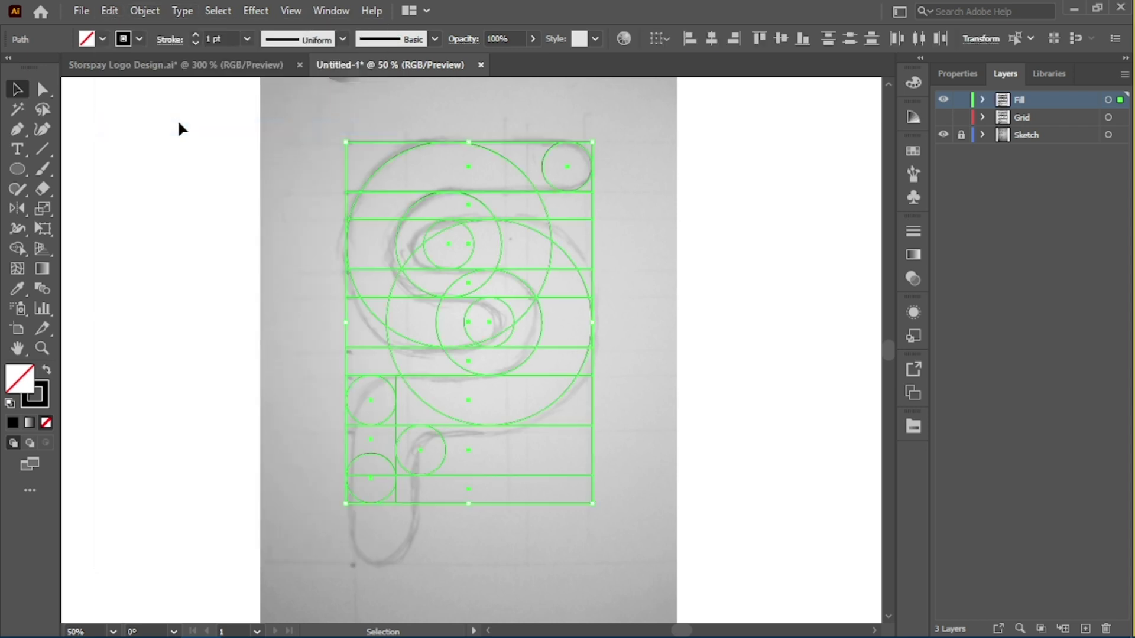
With the pasted paths selected and black fill, Shape Builder-merge the top band regions
left_click(667, 197)
key("ctrl+a")
left_click(23, 249)
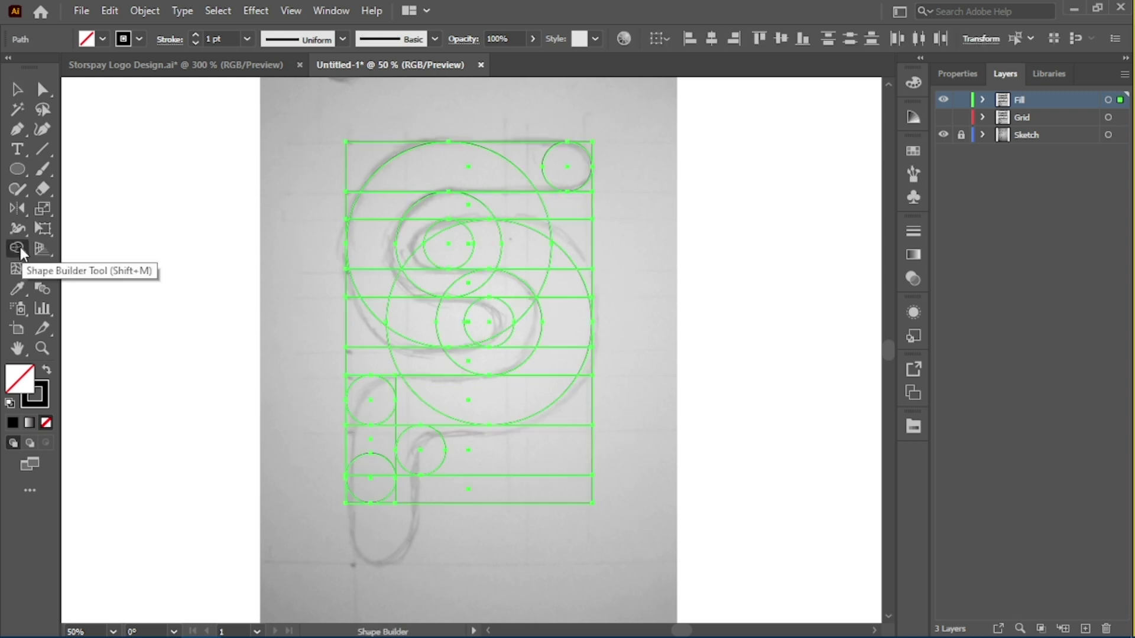
key("shift+x")
key("ctrl+plus")
mouse_move(594, 144)
left_mouse_down()
mouse_move(341, 192)
mouse_move(158, 299)
mouse_move(260, 461)
left_mouse_up()
Merge the lower band and circle regions into the solid SP shape
key("ctrl+plus")
key("ctrl+plus")
key("ctrl+plus")
key("ctrl+plus")
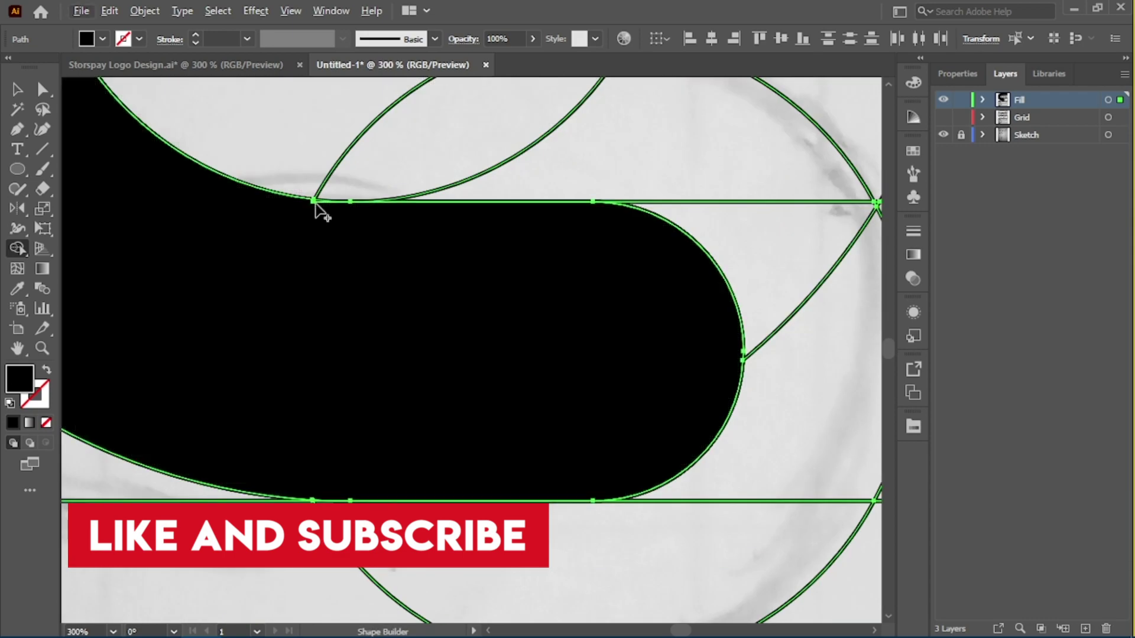
scroll(398, 393, "down", 4)
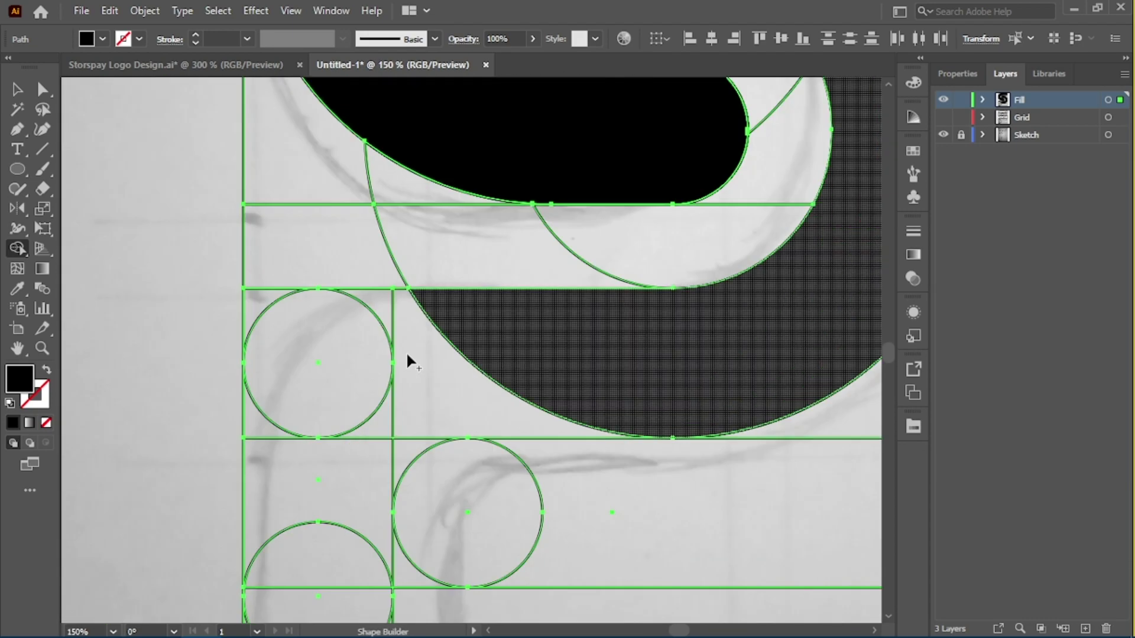
mouse_move(412, 360)
left_mouse_down()
mouse_move(362, 332)
mouse_move(298, 392)
left_mouse_up()
scroll(362, 332, "down", 3)
key("ctrl+minus")
key("ctrl+minus")
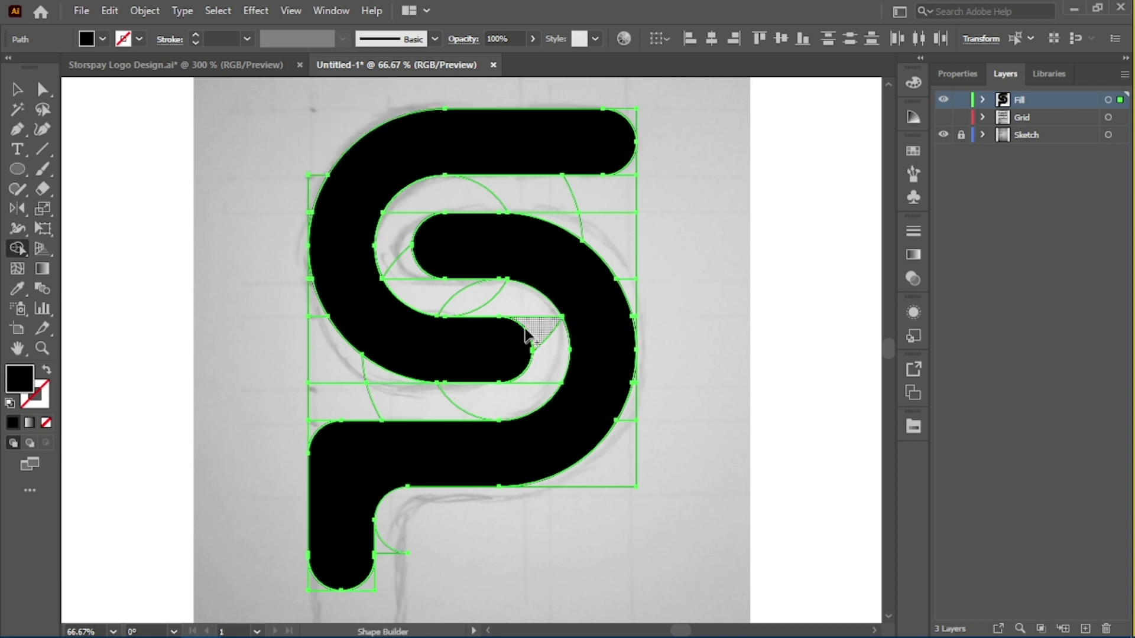
key("v")
key("ctrl+minus")
key("ctrl+minus")
left_click(621, 285)
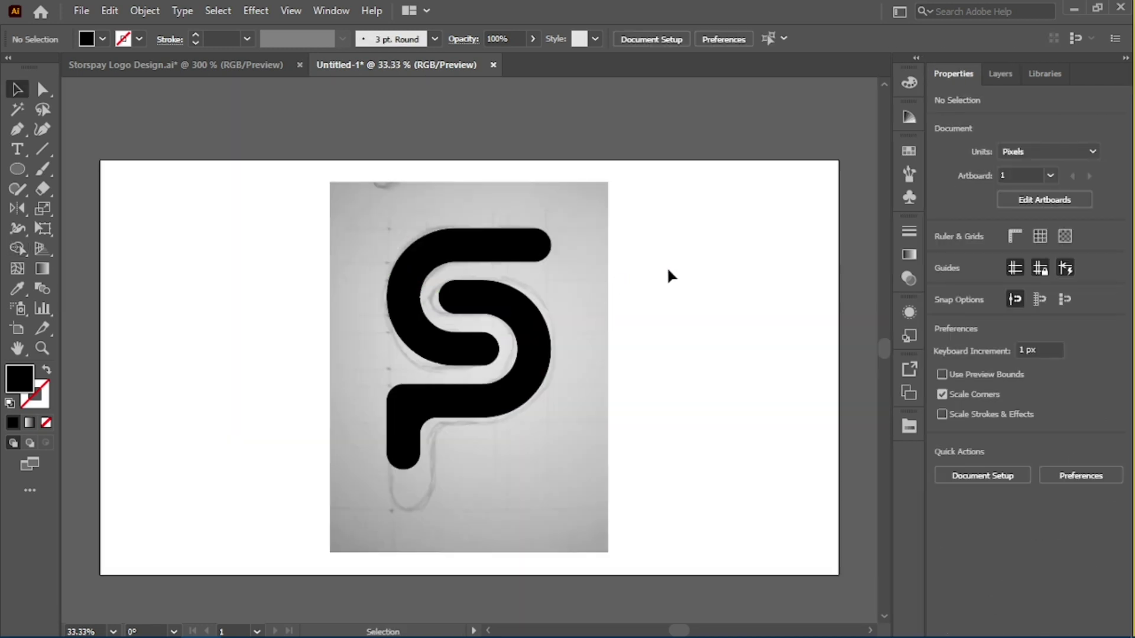
Show the Grid layer again and zoom in to check the SP monogram against it
key("ctrl+minus")
key("ctrl+minus")
key("ctrl+plus")
key("ctrl+plus")
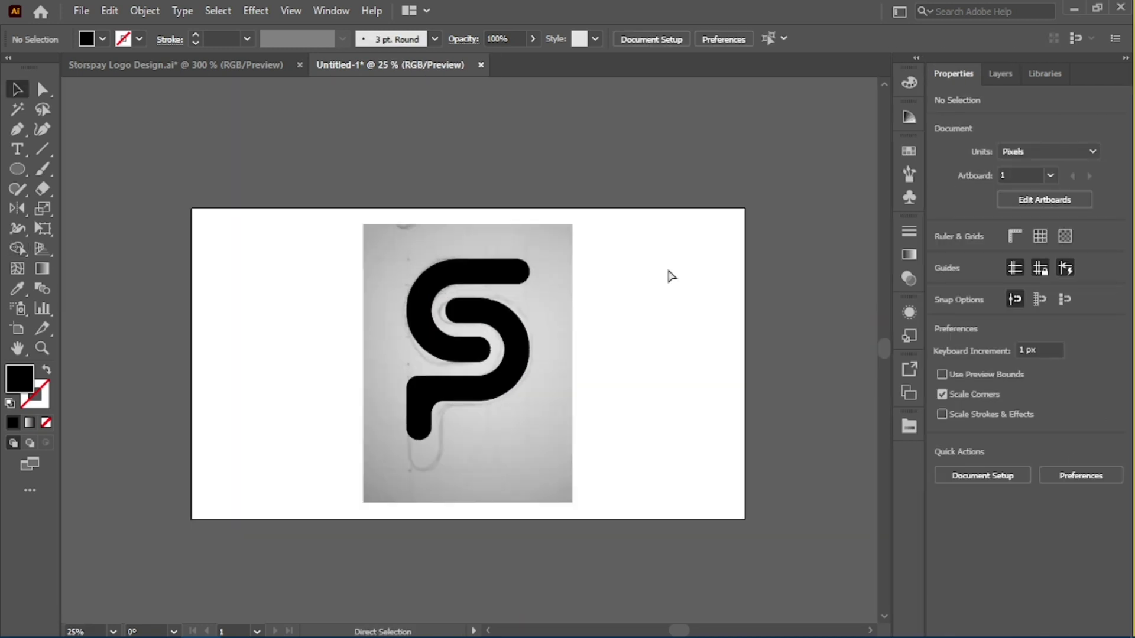
left_click(1005, 72)
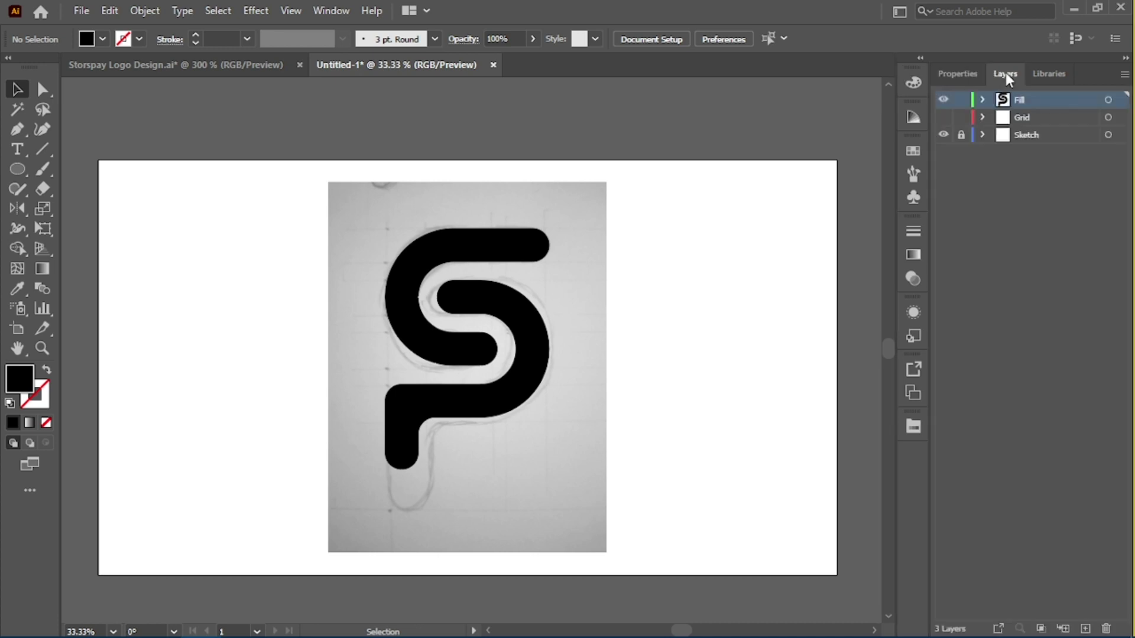
left_click(943, 117)
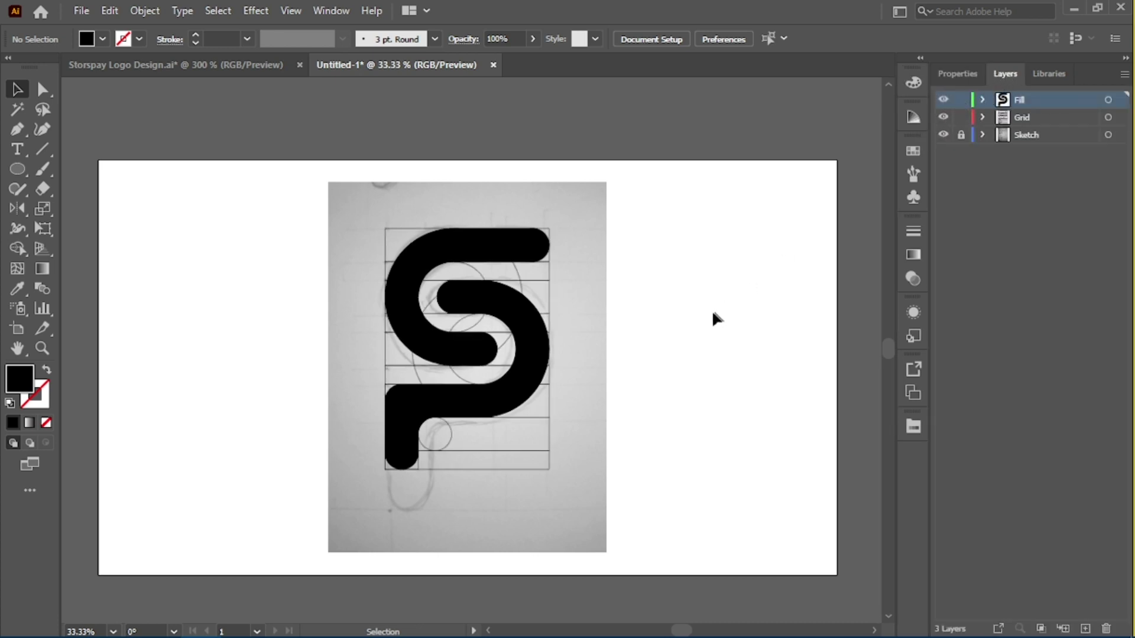
key("ctrl+equal")
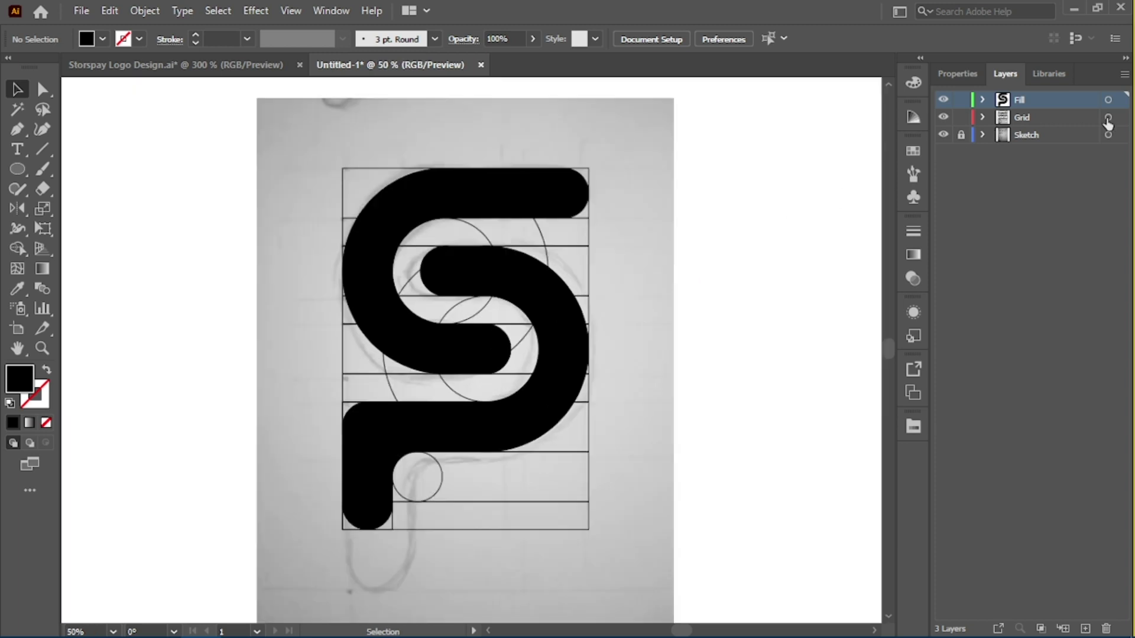
Hide the Grid layer again and zoom out to fit the artboard
left_click(1108, 117)
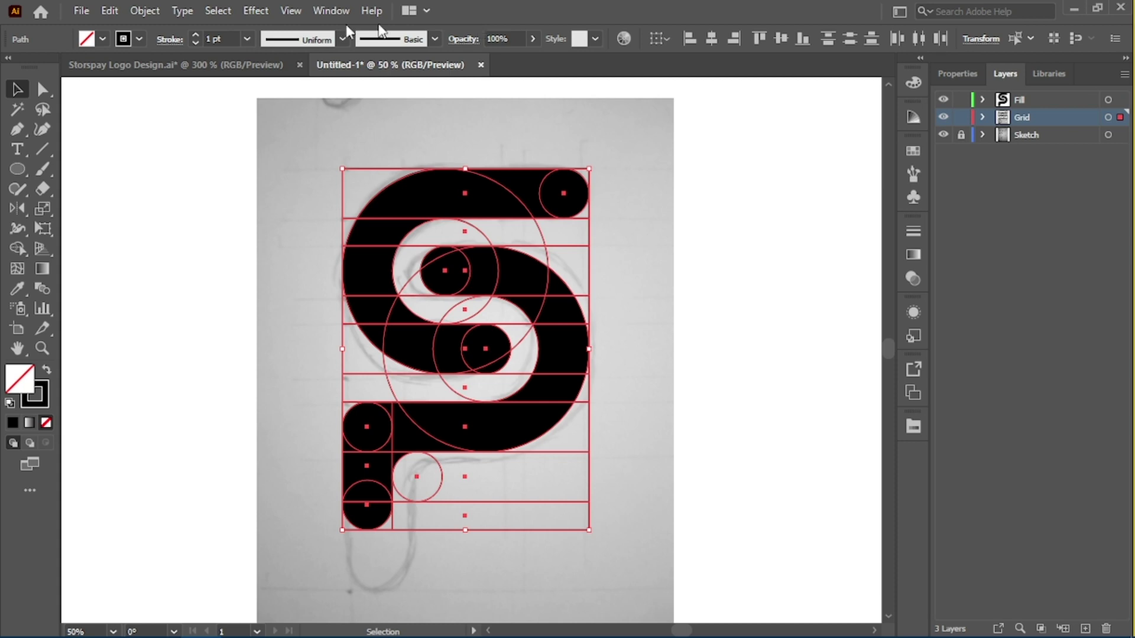
key("ctrl+shift+a")
left_click(943, 117)
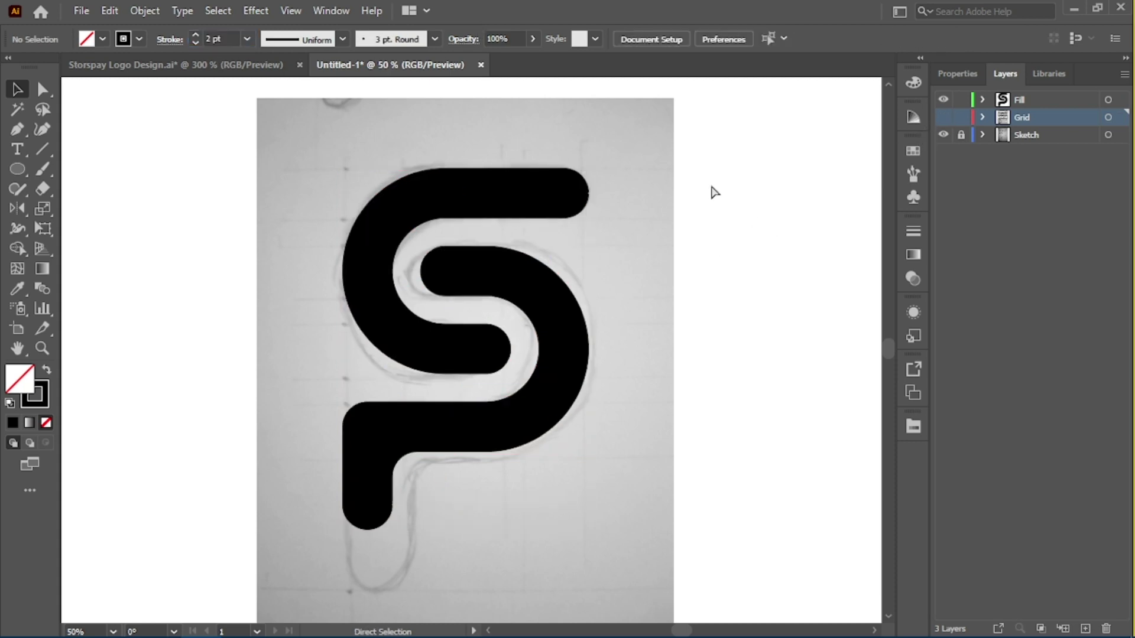
key("ctrl+minus")
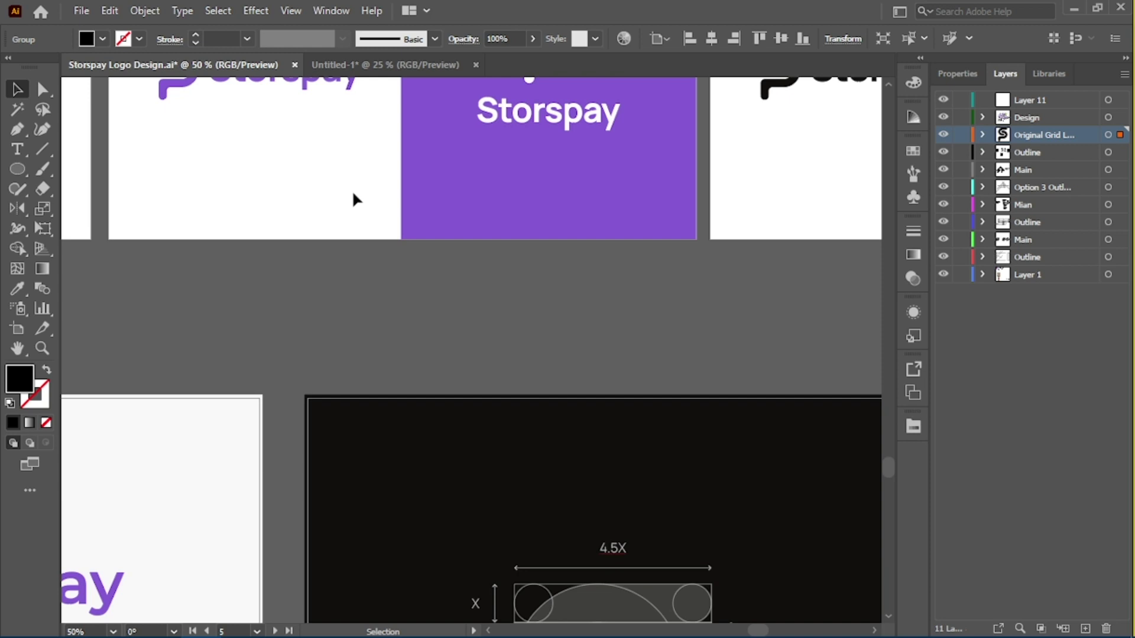
scroll(352, 195, "up", 5)
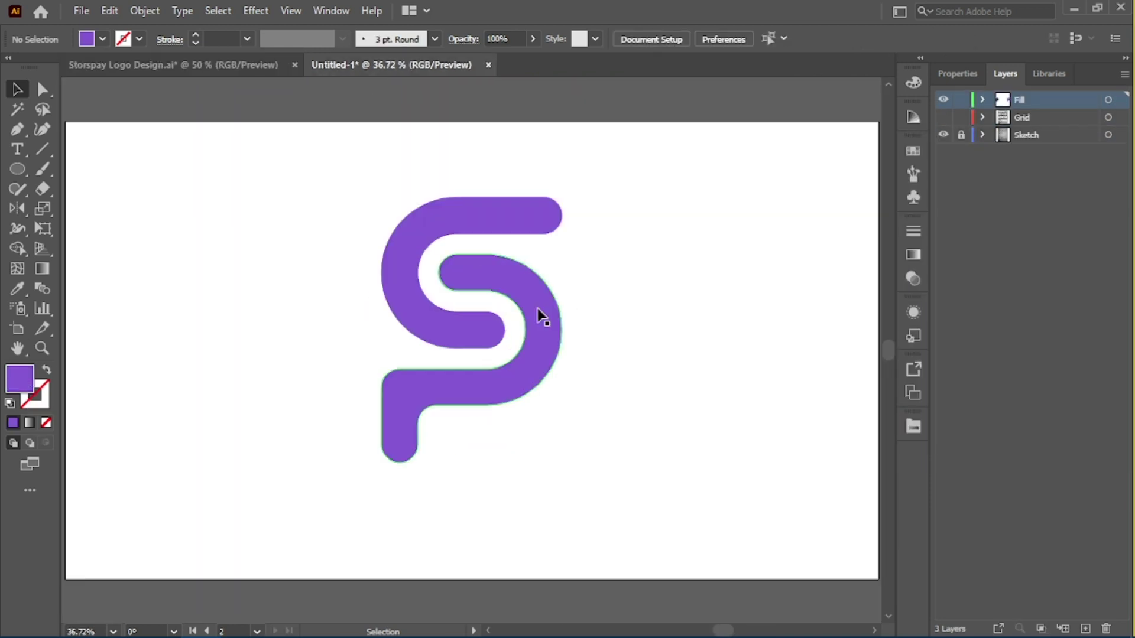
Shrink the SP monogram and add Storspay text beside it in Manrope Bold
left_click(538, 314)
left_click_drag(562, 329, 487, 337)
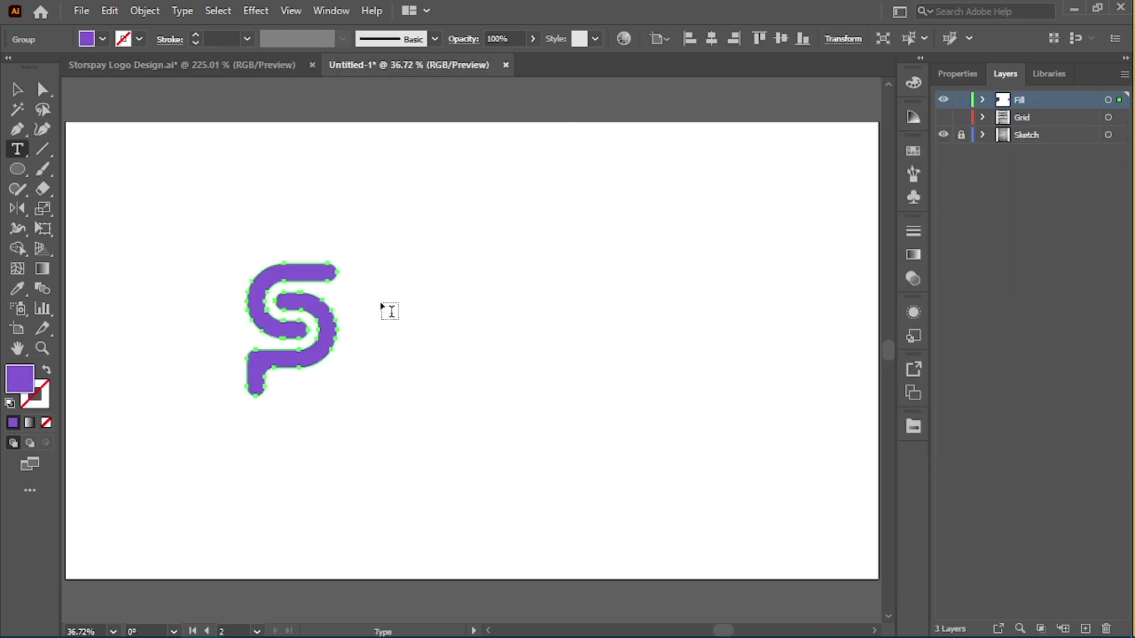
left_click(390, 312)
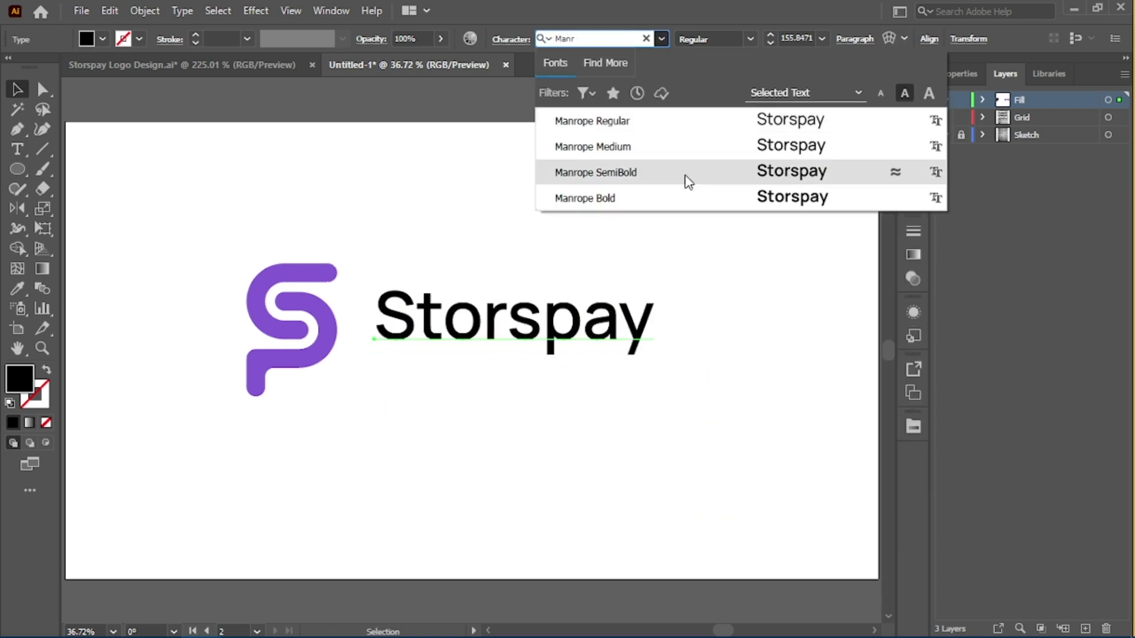
left_click(689, 182)
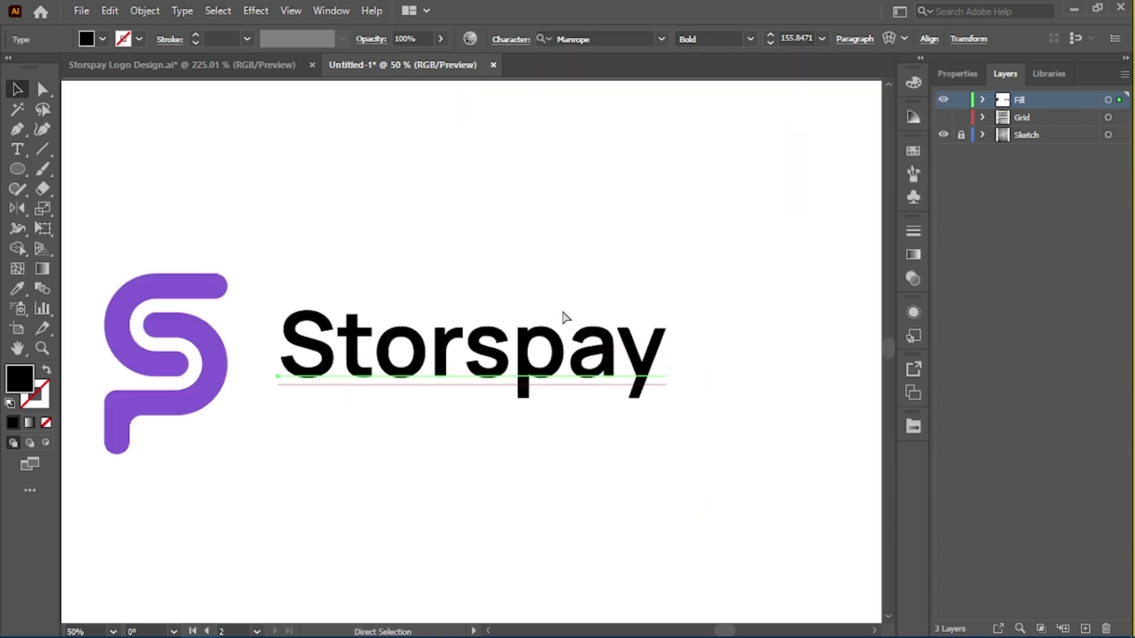
left_click(331, 10)
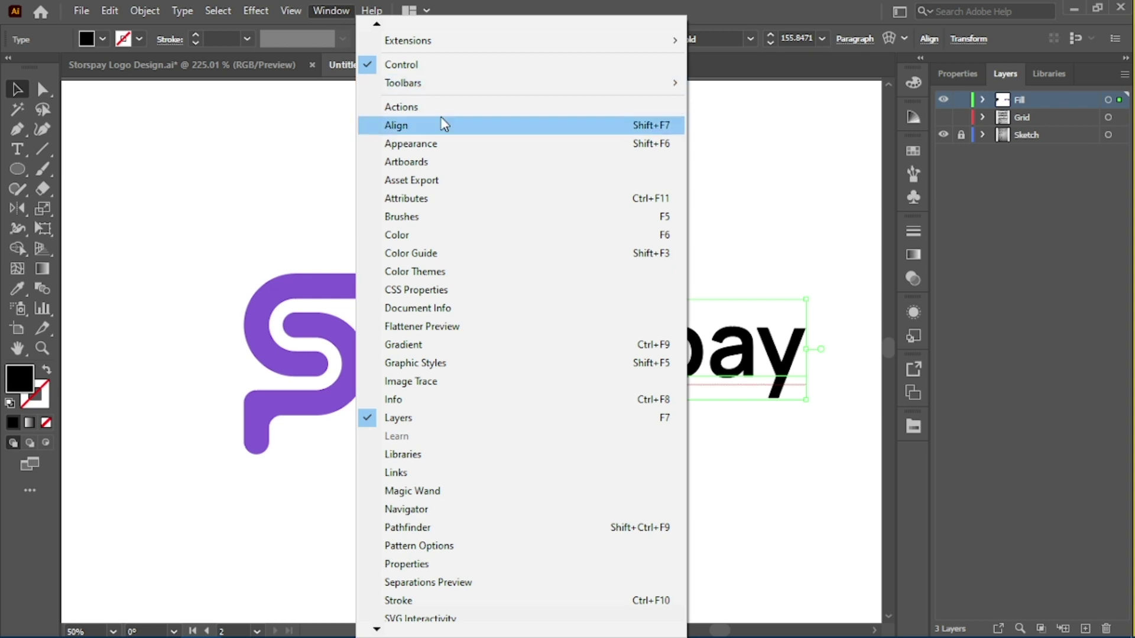
scroll(502, 544, "down", 3)
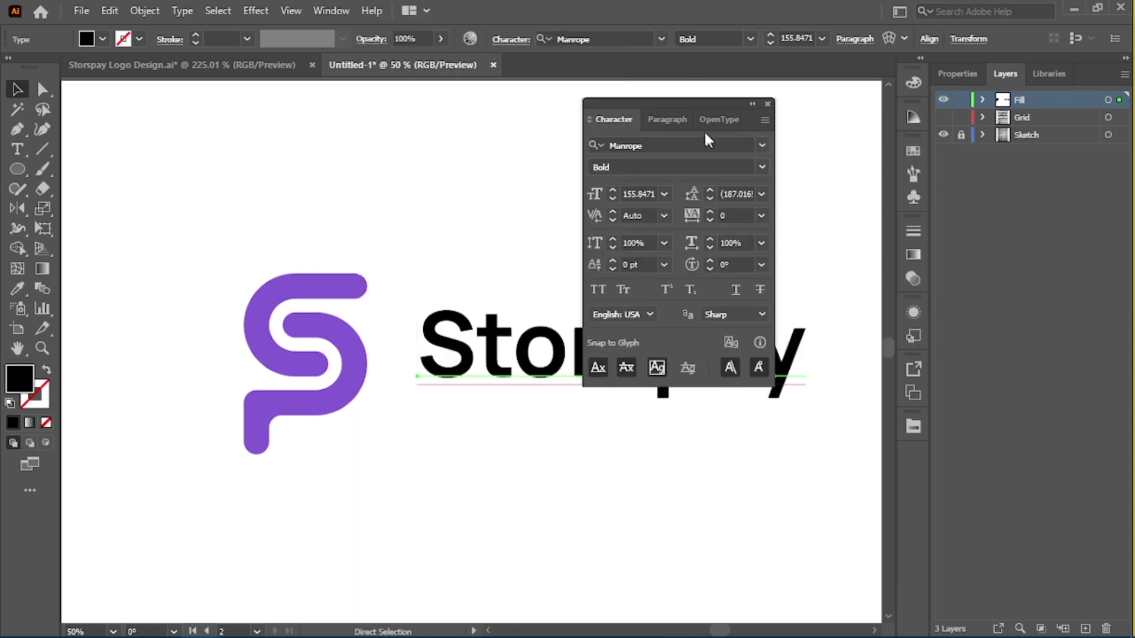
left_click_drag(684, 103, 448, 407)
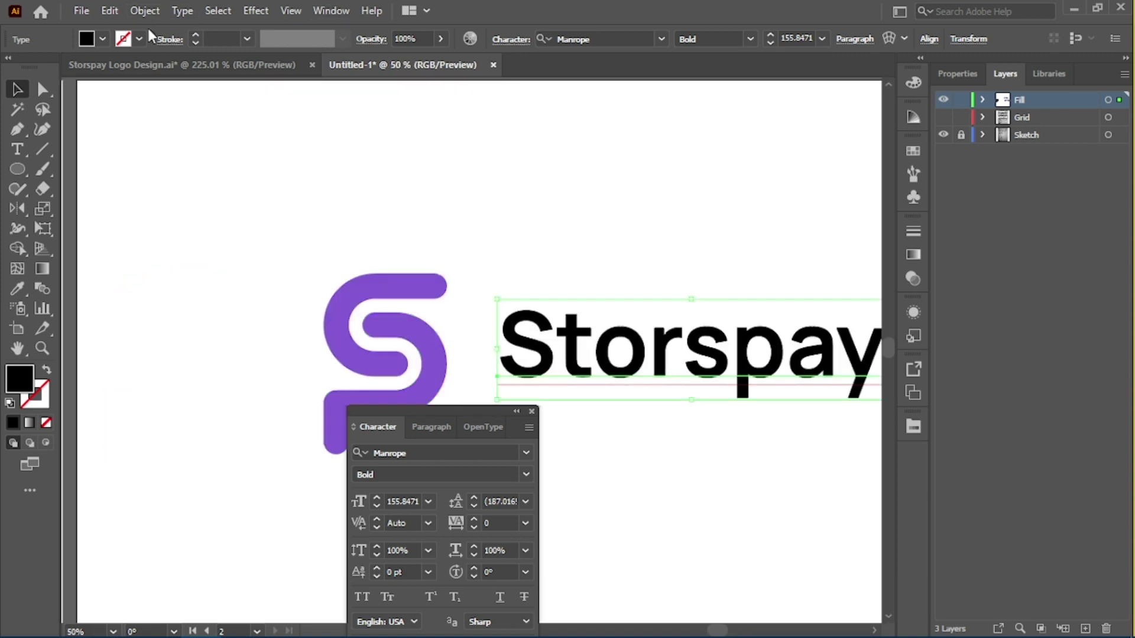
Outline the Storspay text, scale it to the monogram, and duplicate the logo rightward
left_click(145, 10)
right_click(591, 349)
left_click(632, 406)
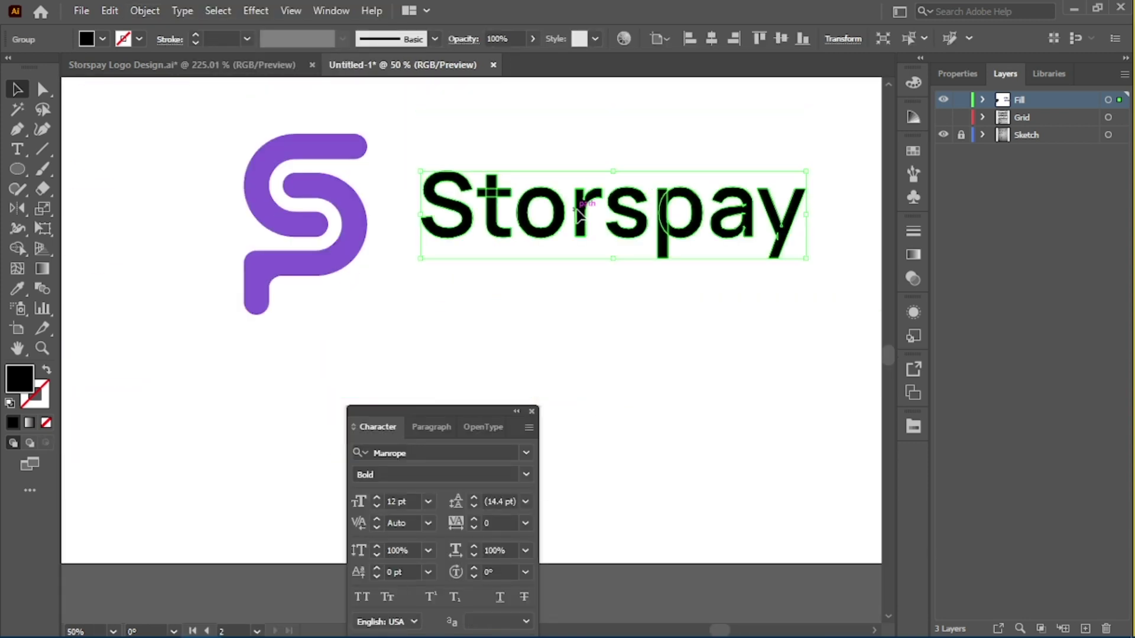
left_click_drag(599, 173, 599, 171)
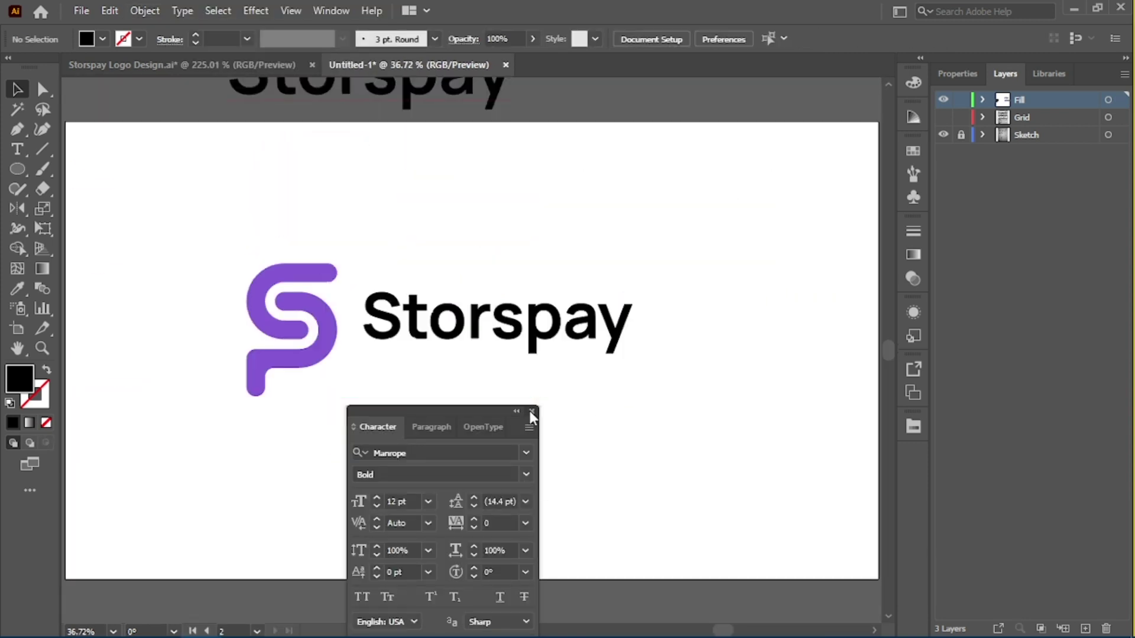
left_click(531, 411)
left_click(509, 328)
left_click_drag(364, 349, 571, 356)
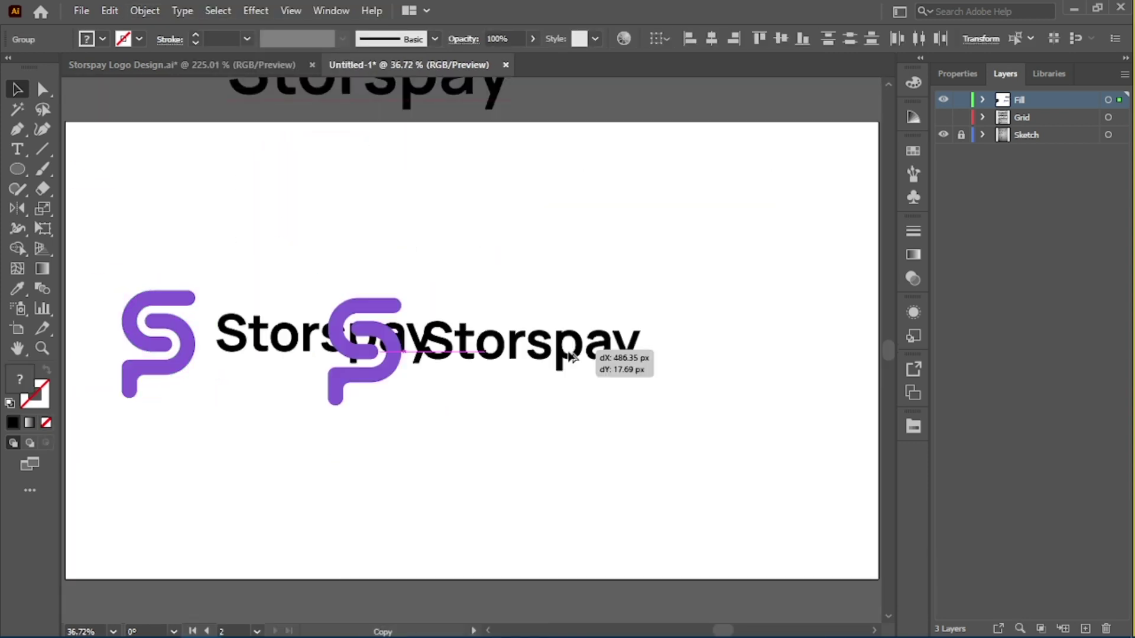